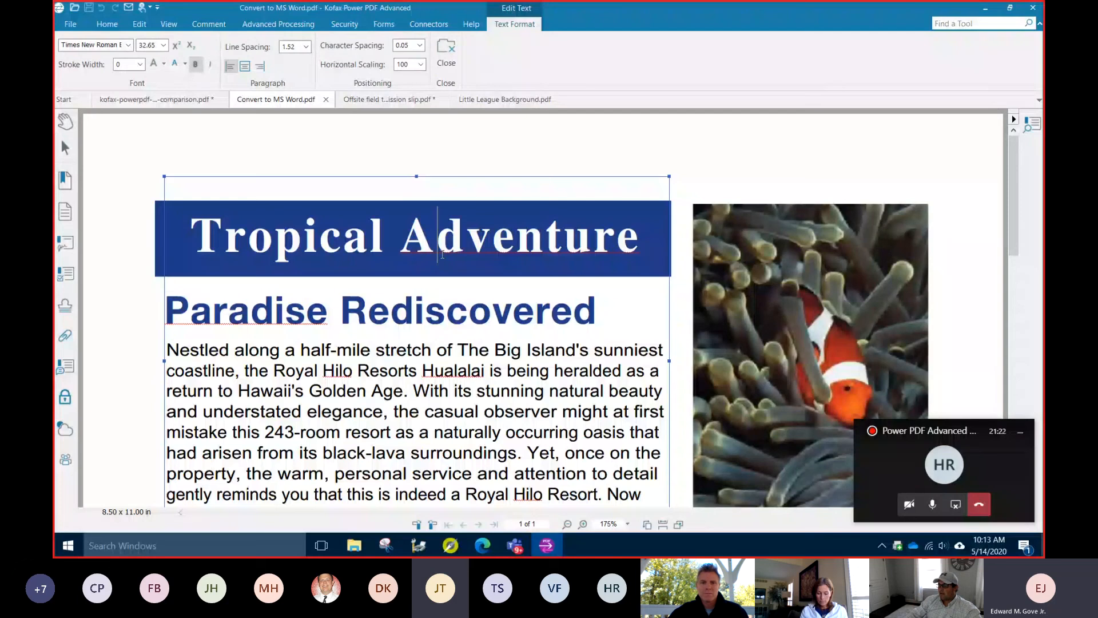
# Replace the "A" of "Adventure" in the Tropical Adventure heading with "E".
pyautogui.press('BackSpace')
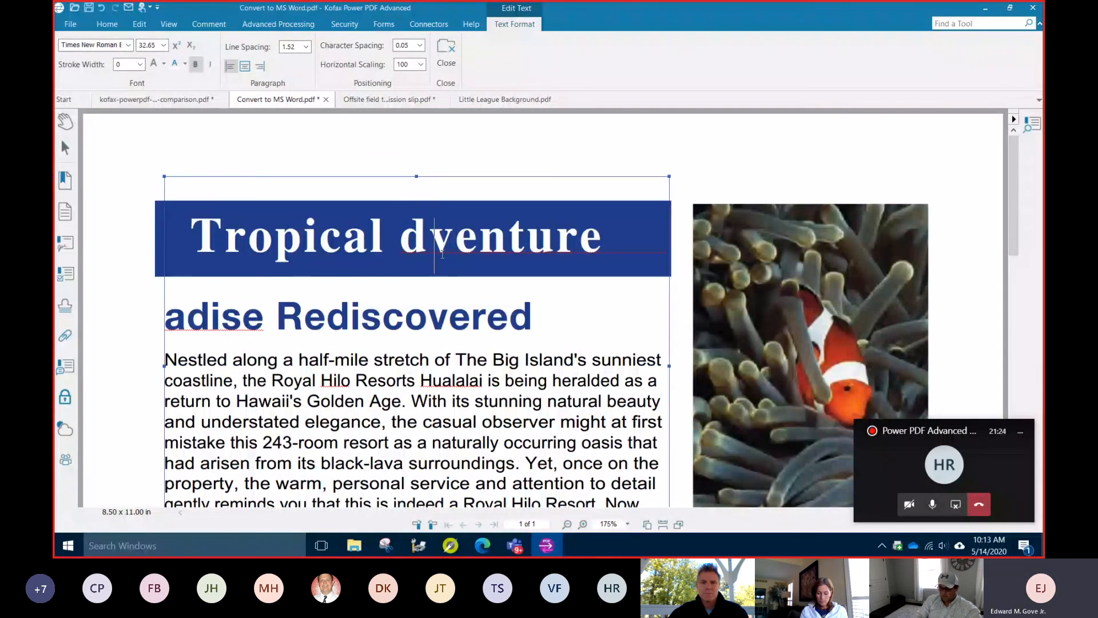
pyautogui.write('E')
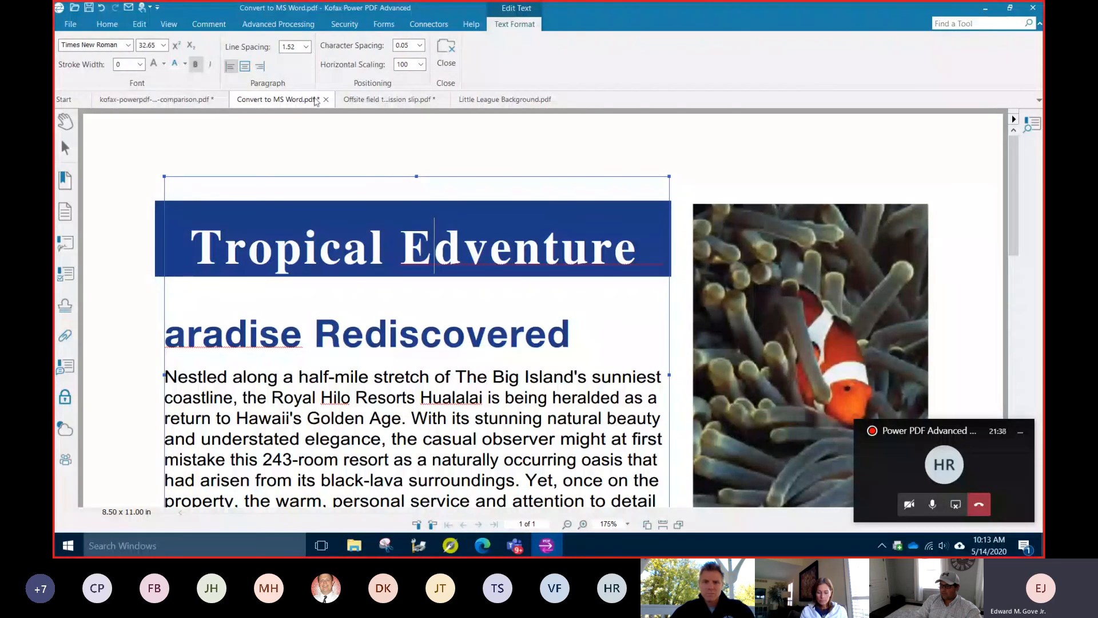
# Switch to the Offsite field trip permission slip and look over its blank entries and sections.
pyautogui.click(386, 99)
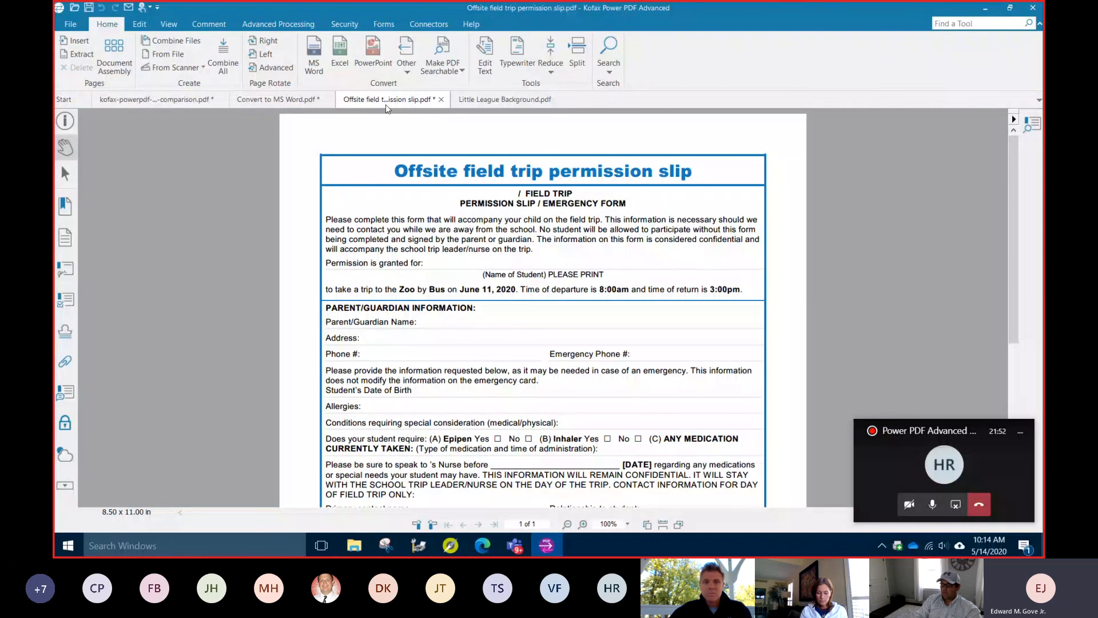
pyautogui.moveTo(449, 264); pyautogui.dragTo(445, 219)
pyautogui.scroll(-3, 447, 240)
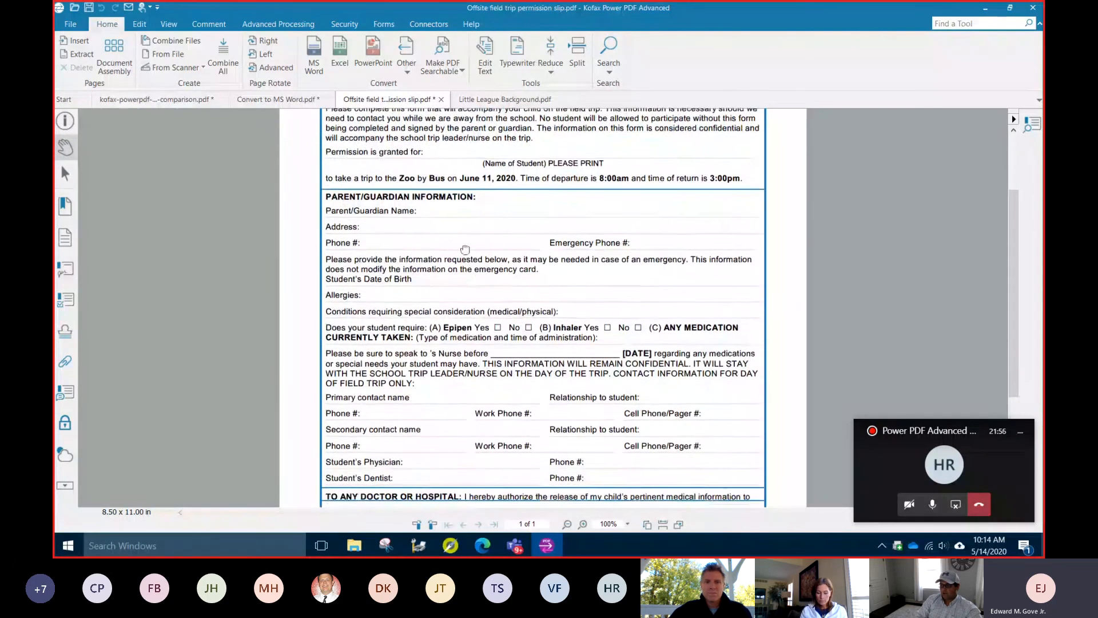
pyautogui.scroll(-3, 449, 252)
pyautogui.scroll(1, 463, 229)
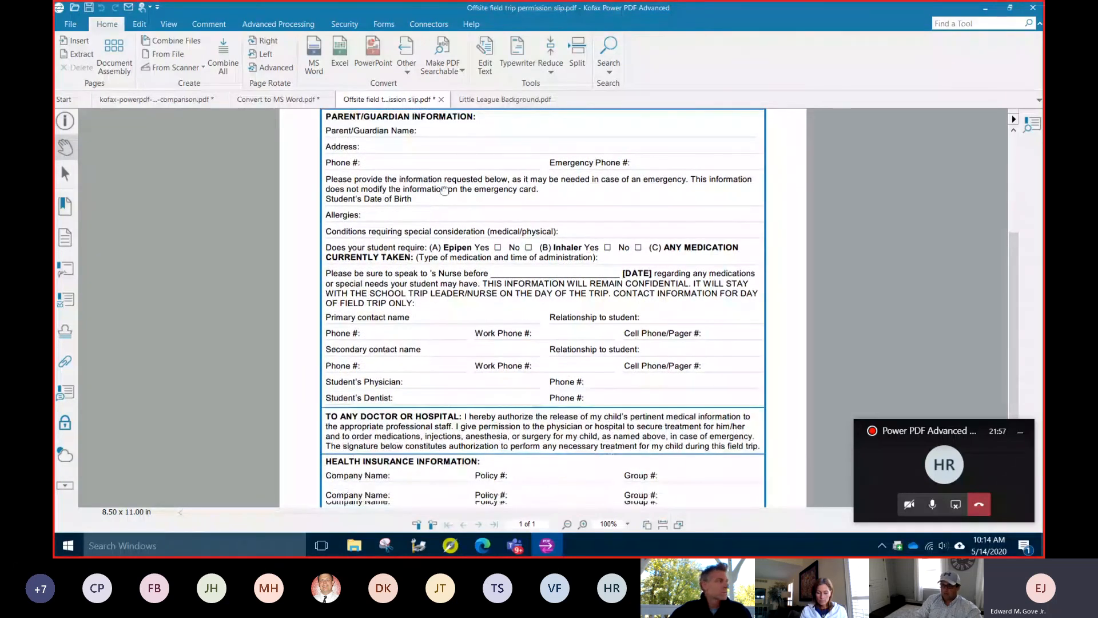
pyautogui.scroll(2, 479, 209)
pyautogui.scroll(3, 479, 208)
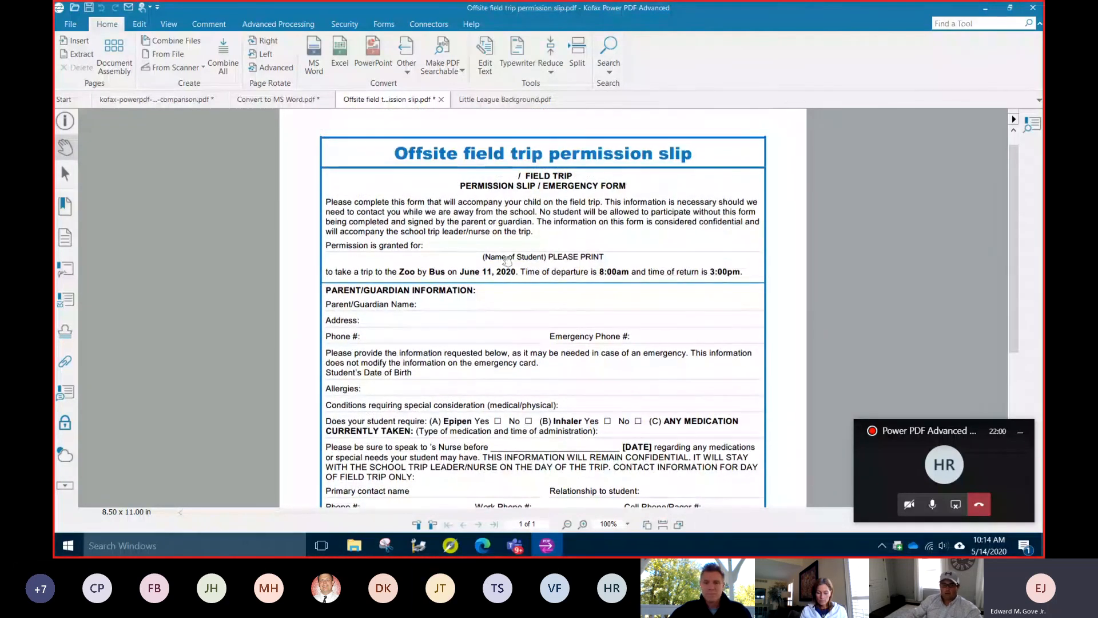
# Add a text form field named "Name" on the line after "Permission is granted for:".
pyautogui.click(384, 25)
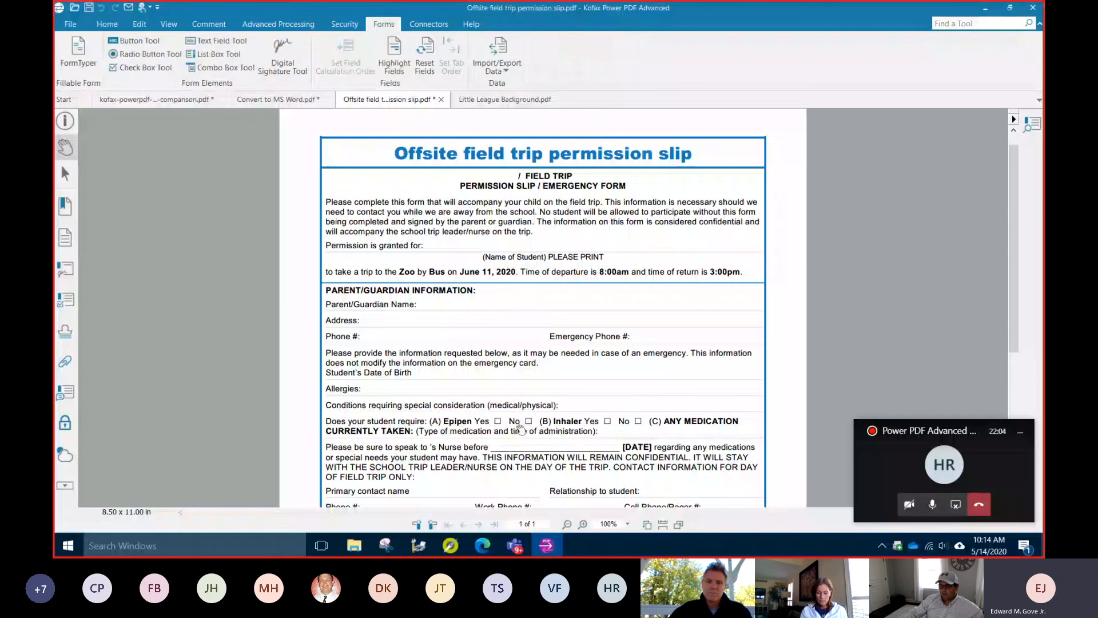
pyautogui.scroll(-4, 519, 429)
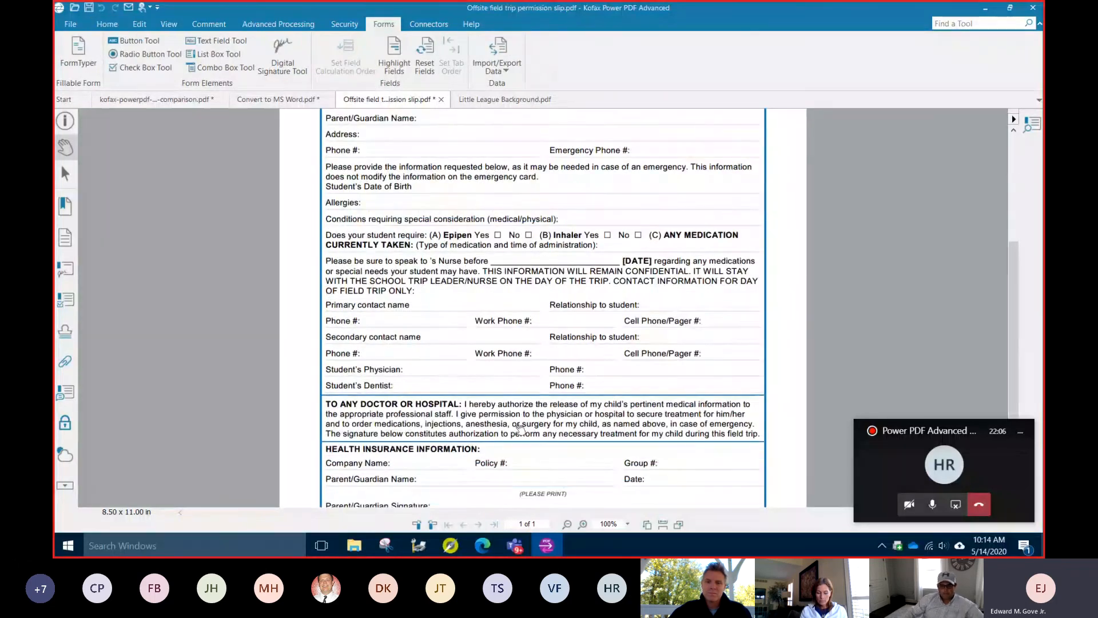
pyautogui.scroll(4, 520, 428)
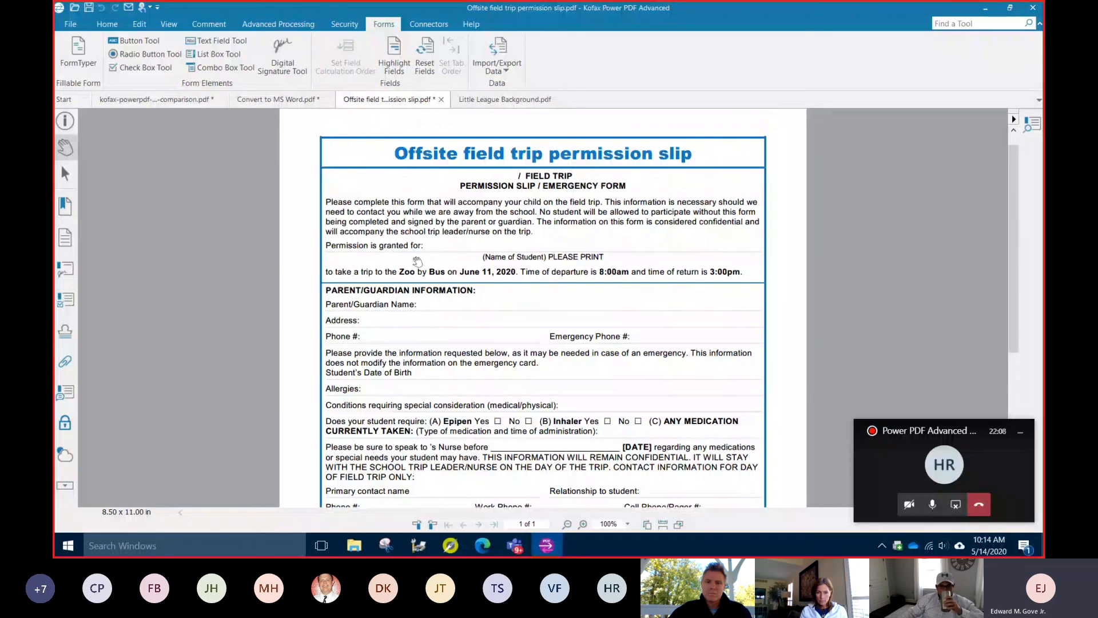
pyautogui.click(220, 44)
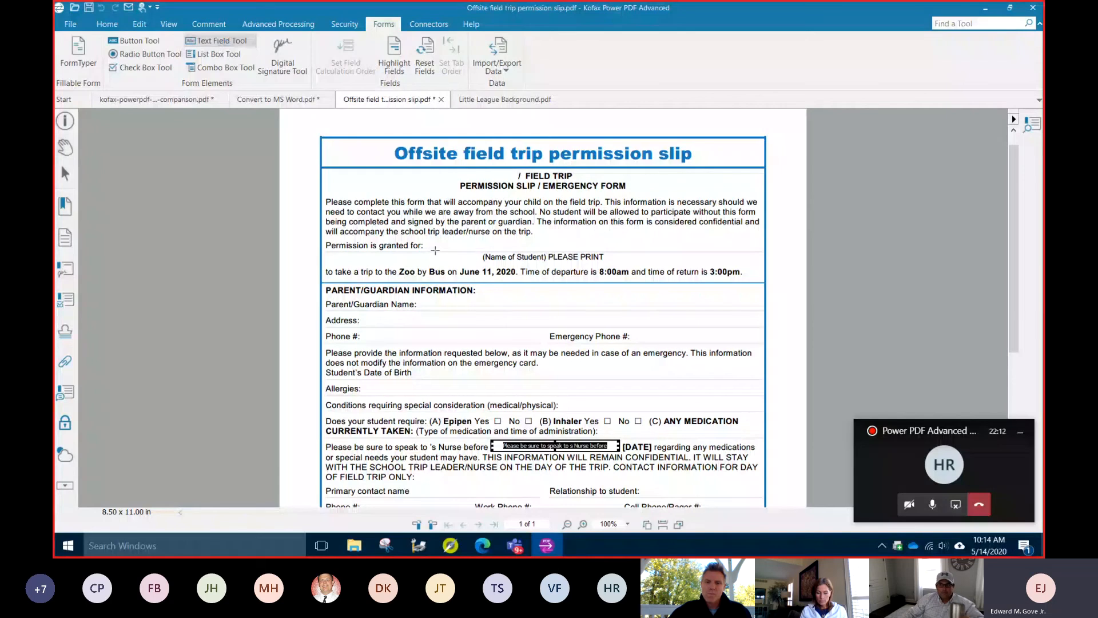
pyautogui.moveTo(426, 236); pyautogui.dragTo(660, 250)
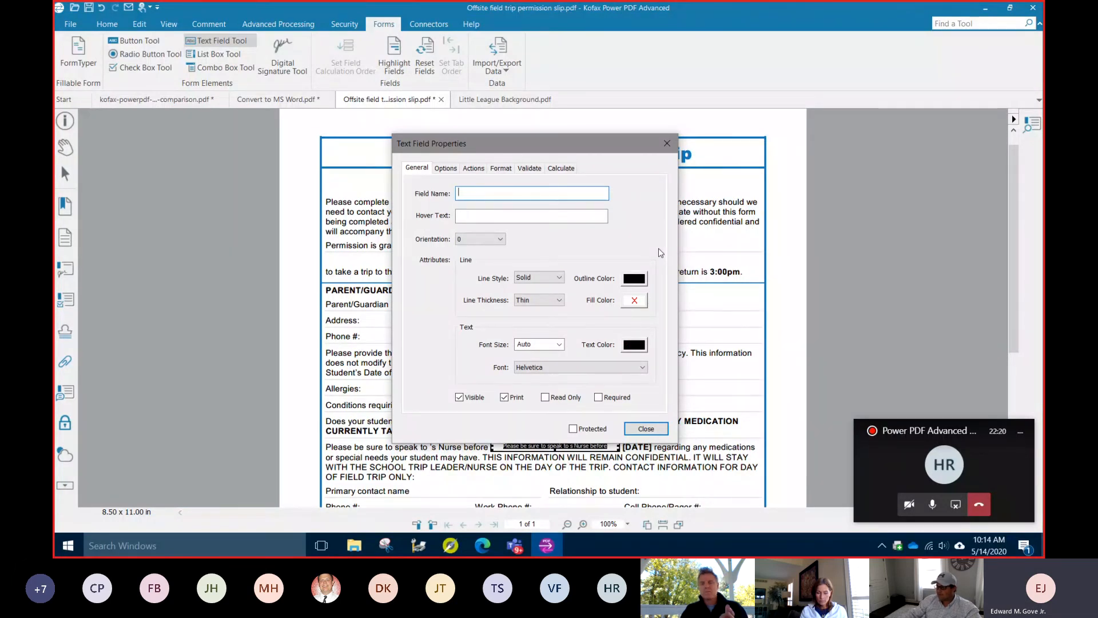
pyautogui.write('Name')
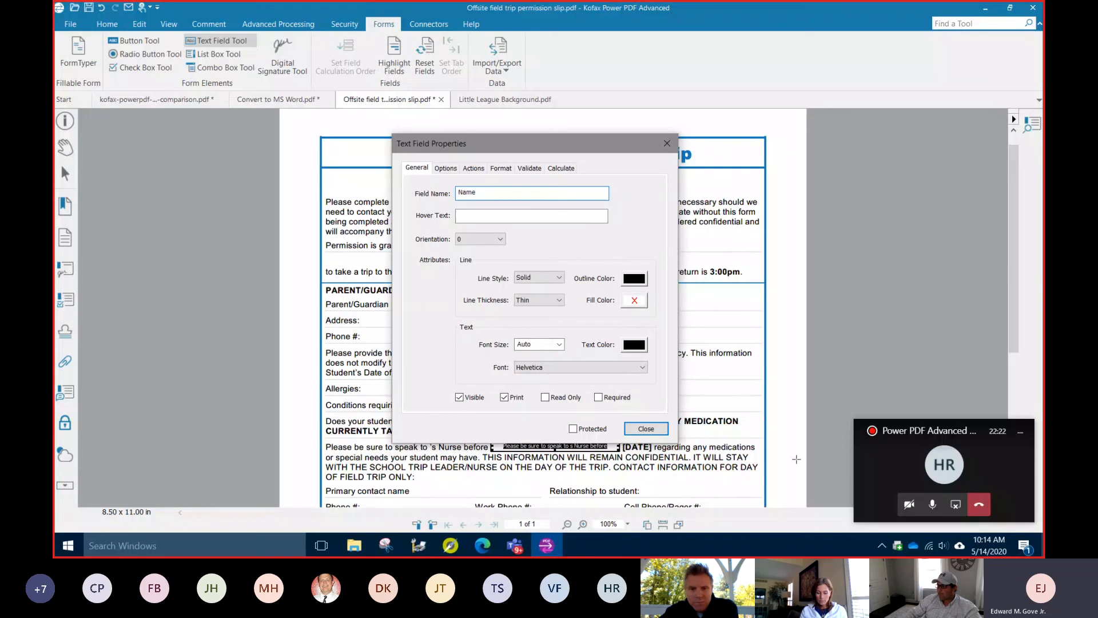
pyautogui.click(638, 429)
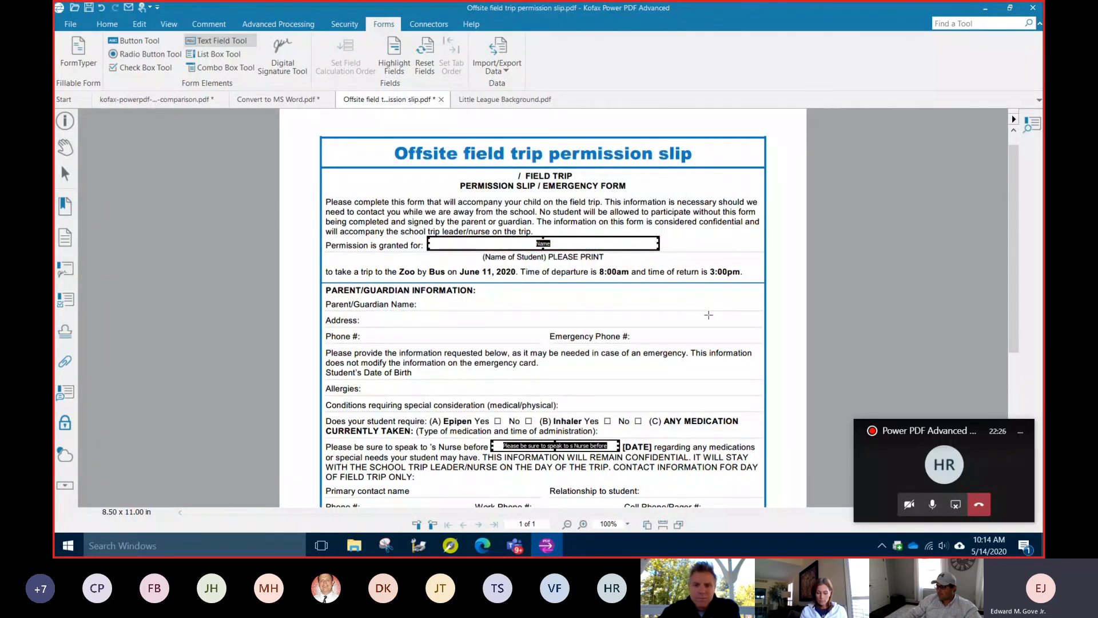
pyautogui.press('Escape')
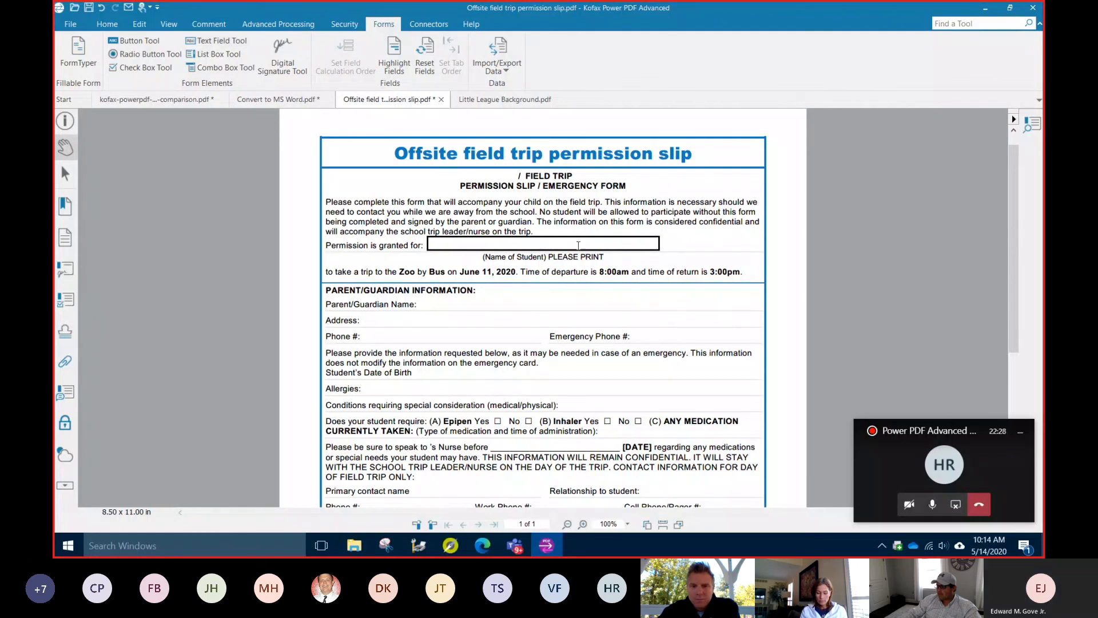
# Enter the sample text "ddsdsds" in the new student name field and review the rest of the permission slip.
pyautogui.write('ddsdsds')
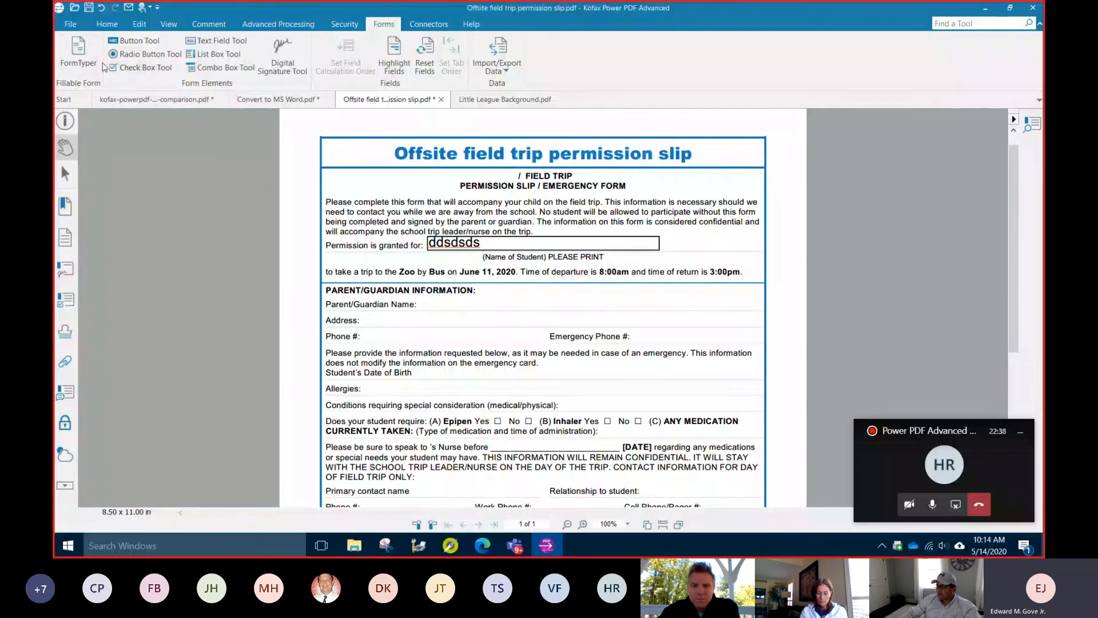
pyautogui.scroll(-1, 508, 232)
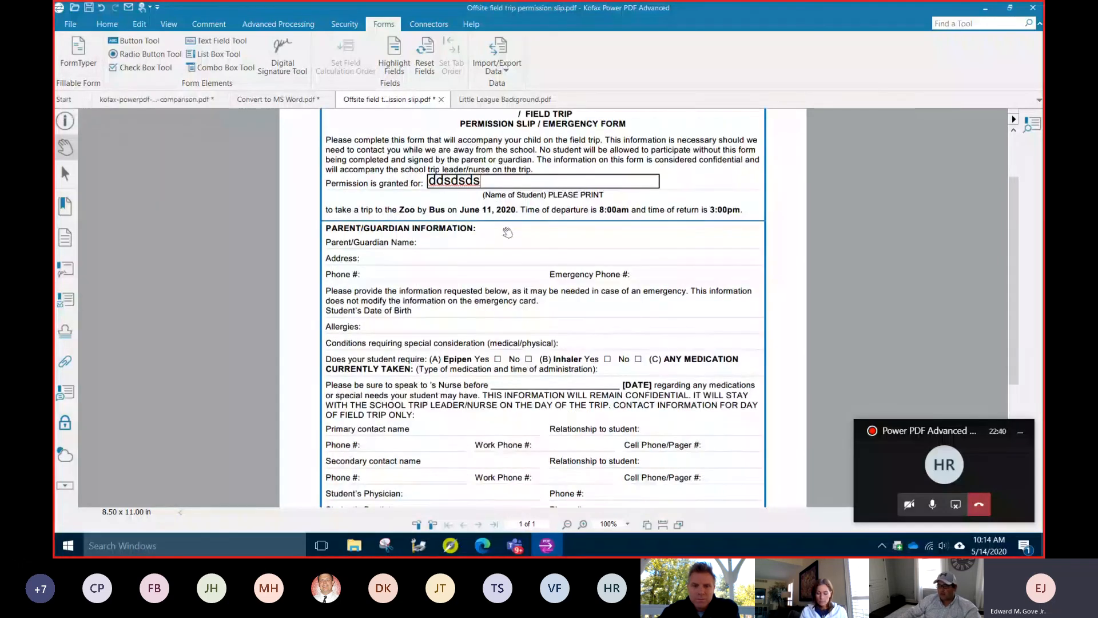
pyautogui.scroll(-3, 507, 232)
pyautogui.scroll(3, 507, 232)
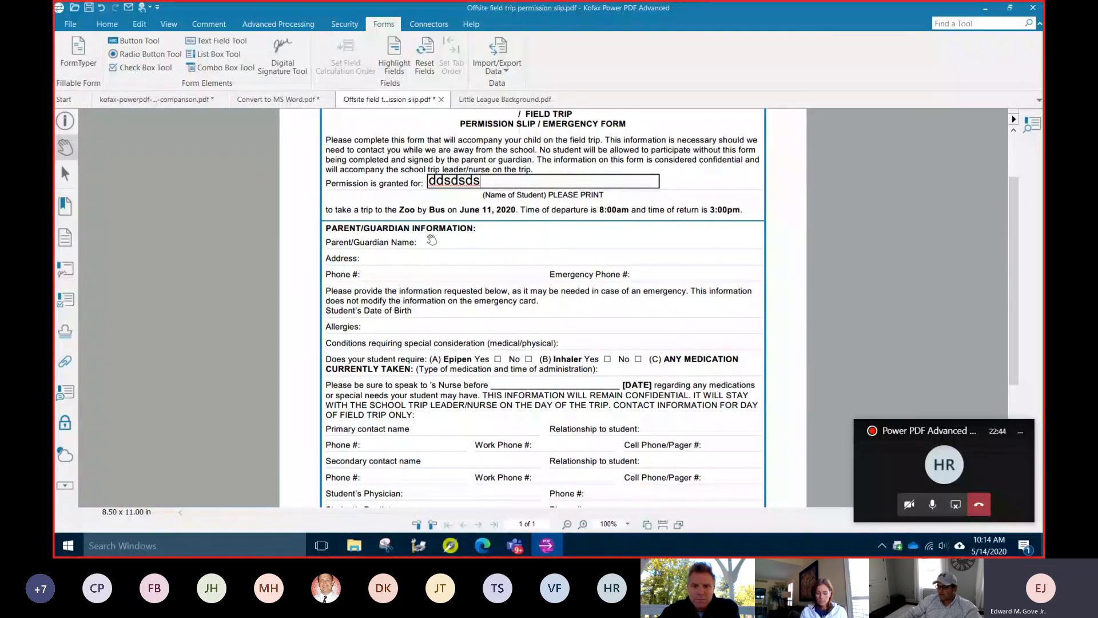
pyautogui.scroll(-2, 564, 300)
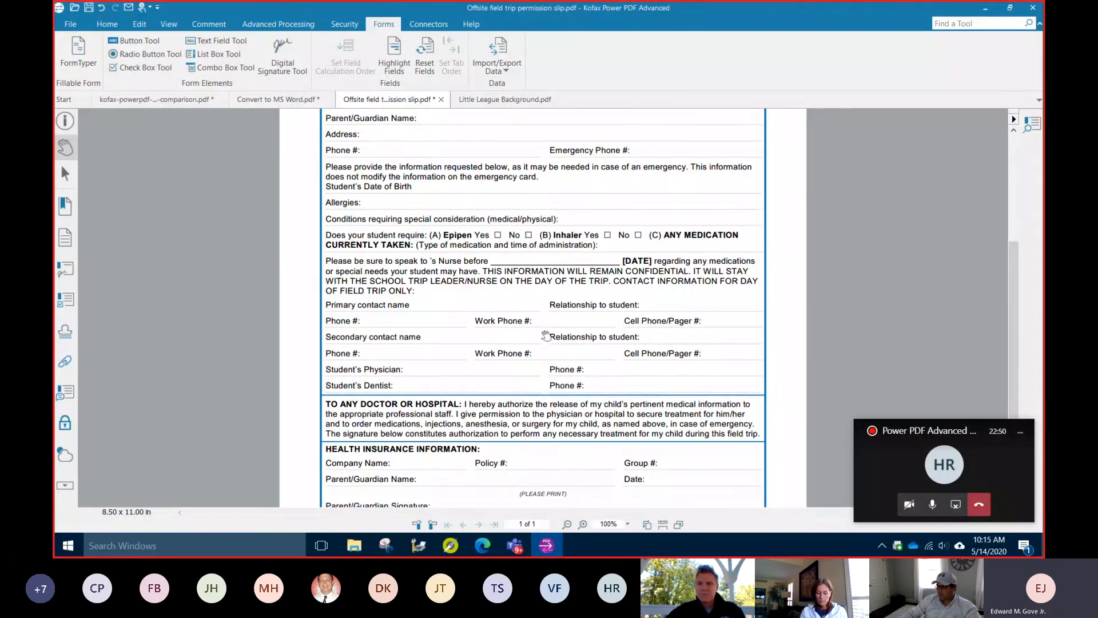
pyautogui.scroll(3, 616, 377)
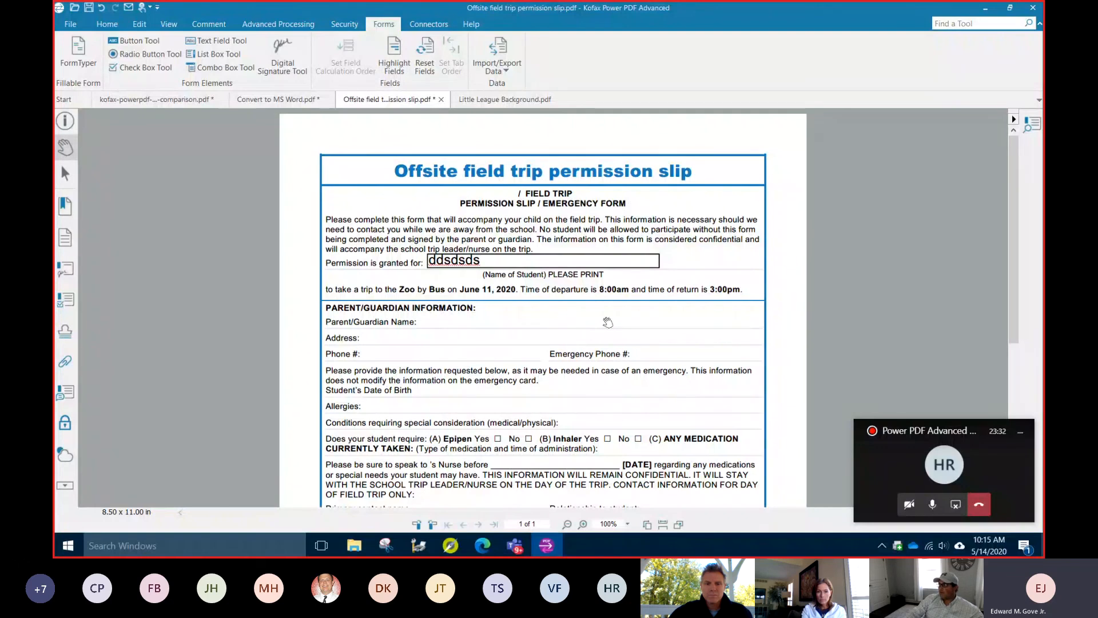
# Switch to Little League Background.pdf and examine the fillable fields of the volunteer application.
pyautogui.click(490, 100)
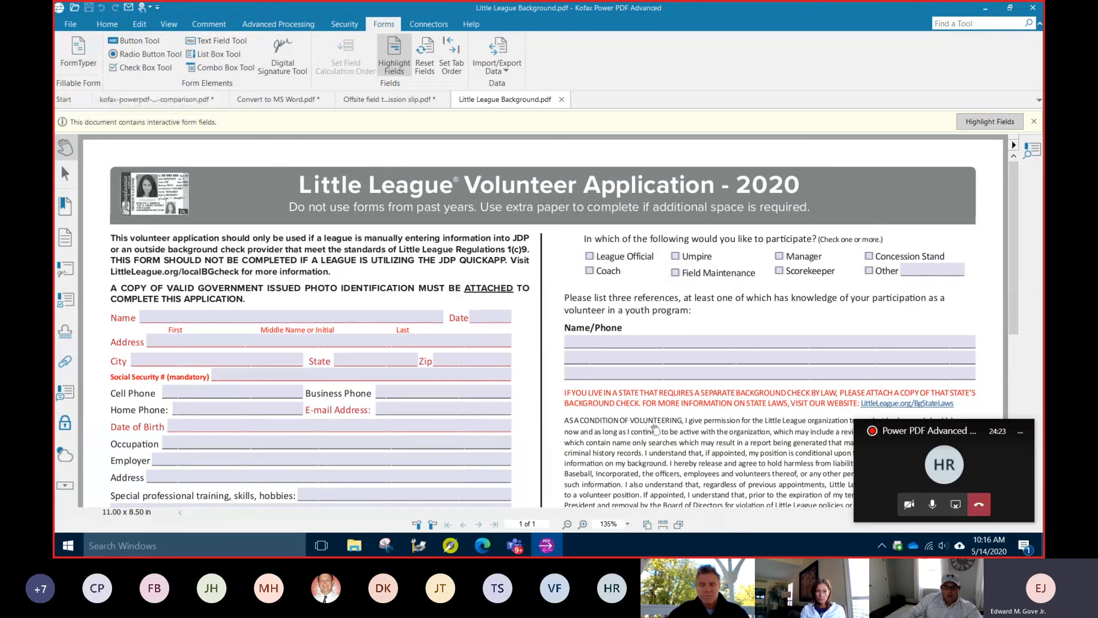
pyautogui.scroll(-2, 654, 429)
pyautogui.scroll(2, 655, 429)
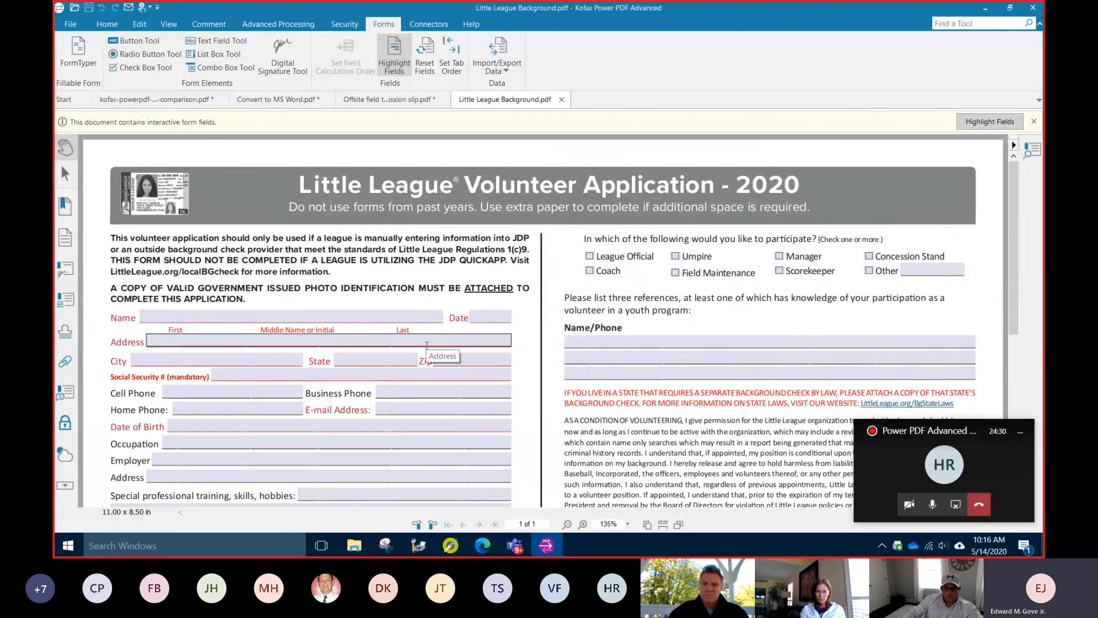
pyautogui.scroll(-2, 426, 345)
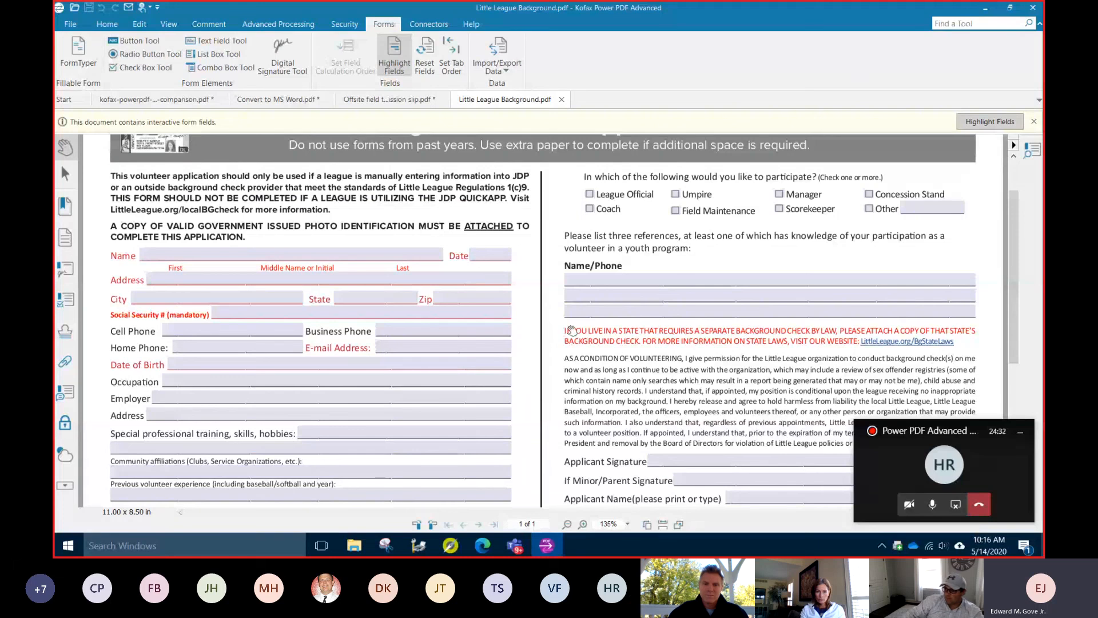
pyautogui.scroll(-2, 640, 410)
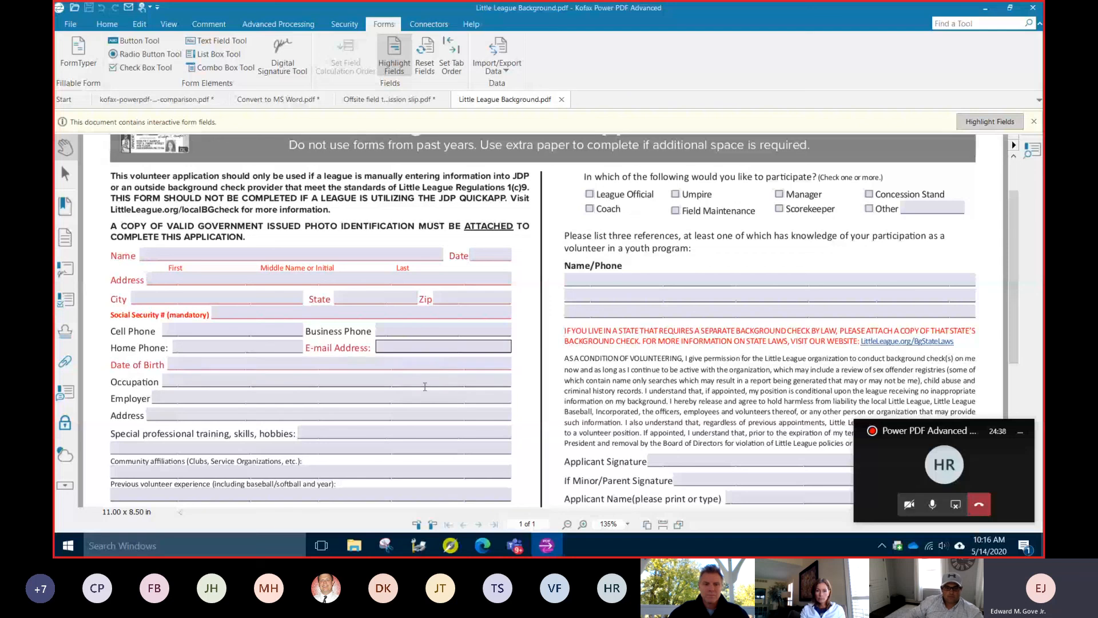
pyautogui.scroll(2, 311, 318)
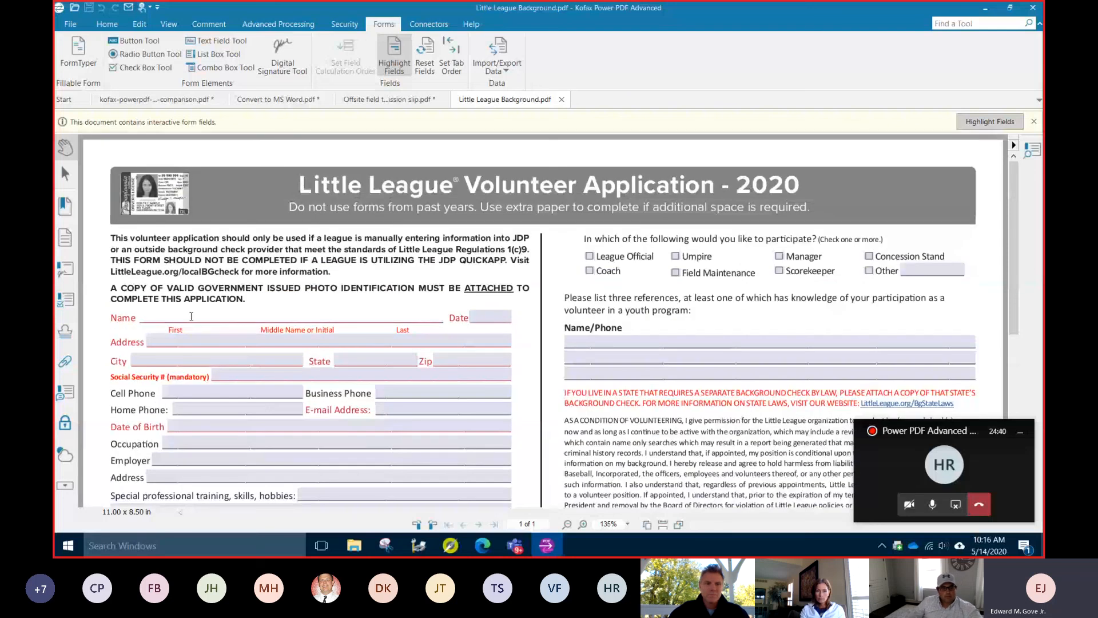
# Fill in the volunteer's full name and street address in the application's Name and Address fields.
pyautogui.write('uke')
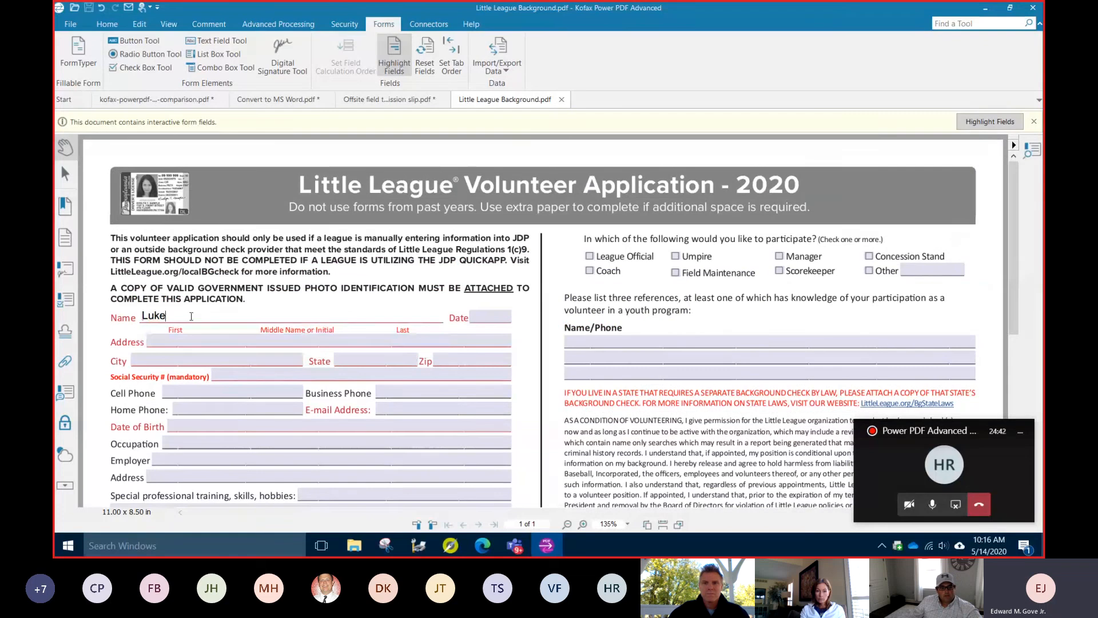
pyautogui.write(' Skywalker')
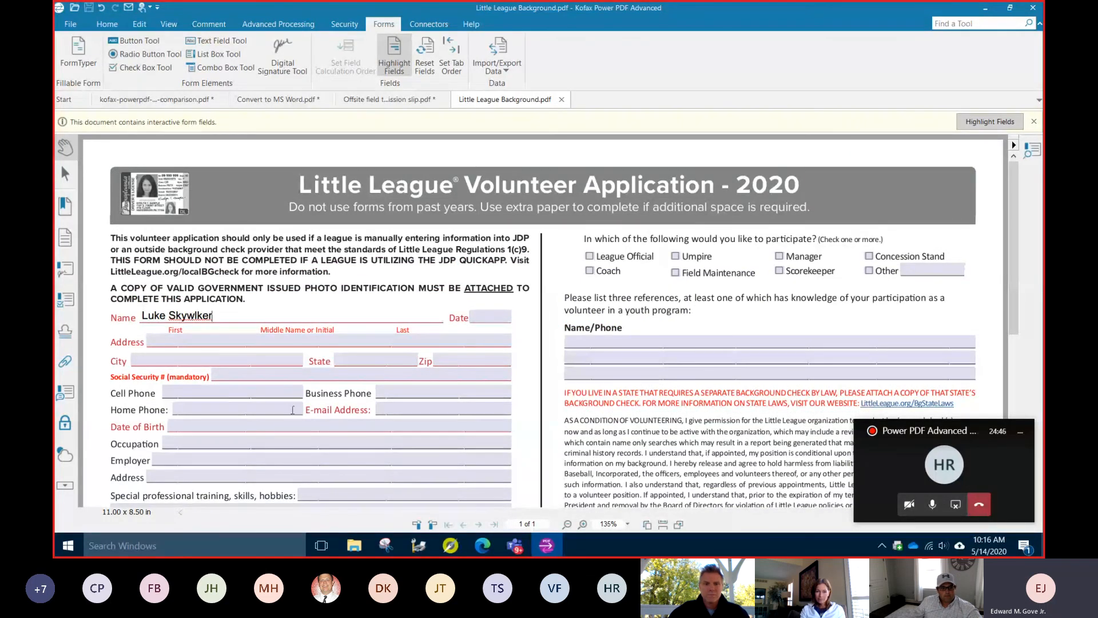
pyautogui.click(201, 343)
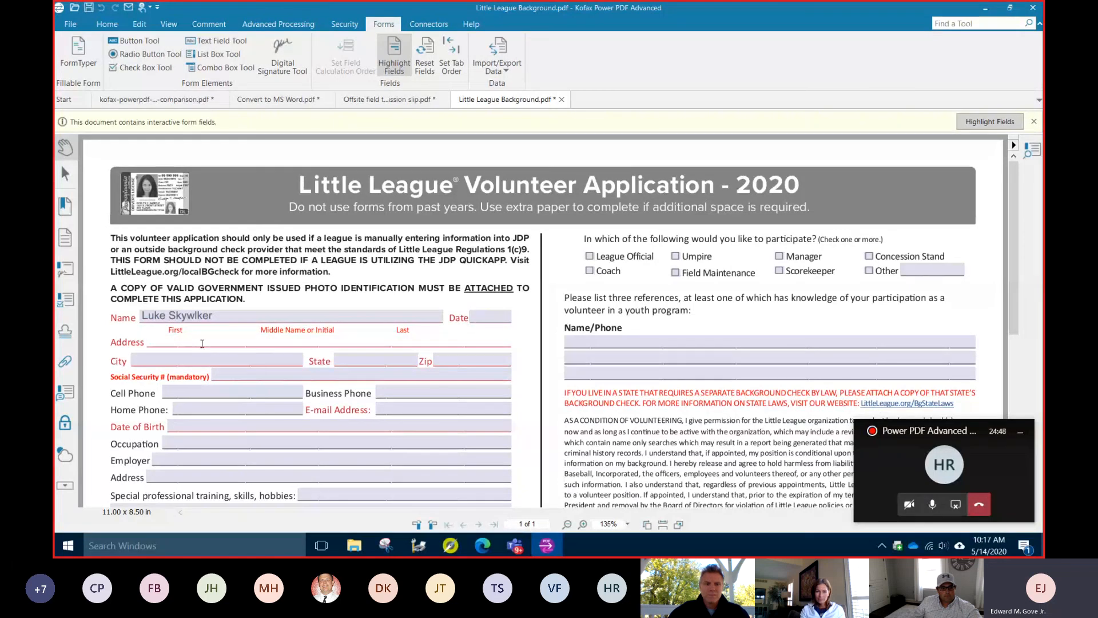
pyautogui.write('123 Deathe')
pyautogui.press('BackSpace')
pyautogui.write('Star')
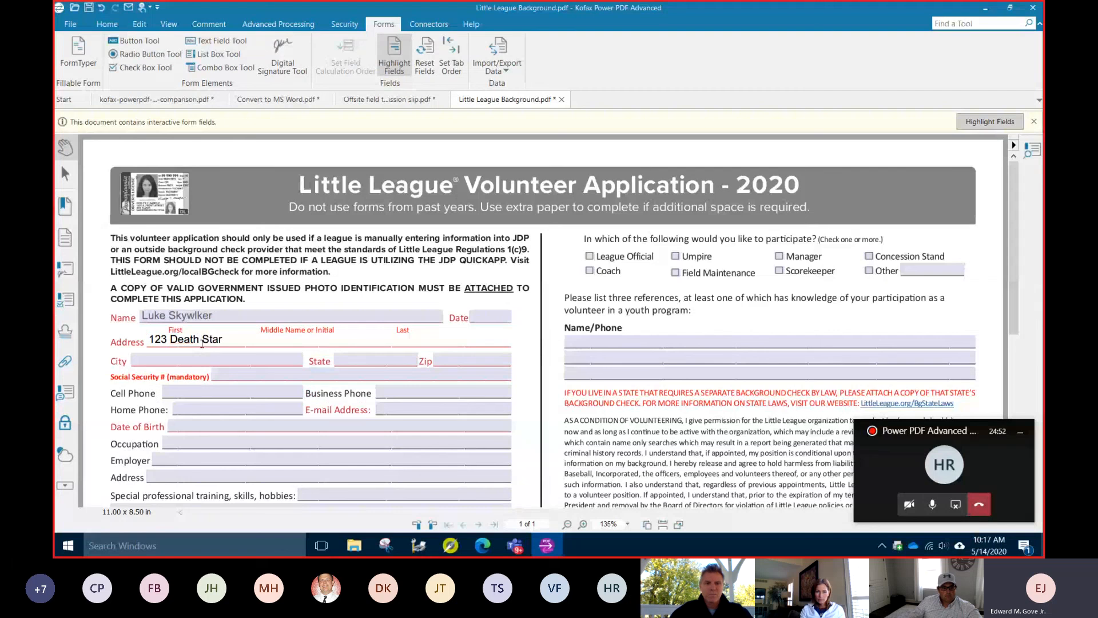
pyautogui.write(' Way')
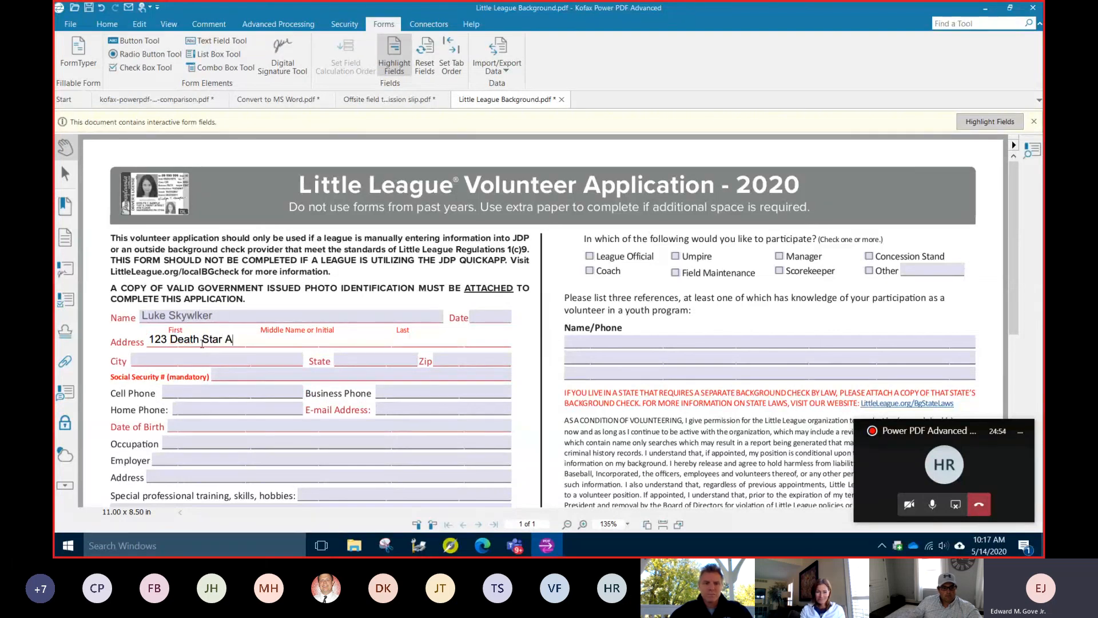
# Fill in the City and State fields with the volunteer's city and state, ending in the Zip field.
pyautogui.click(217, 357)
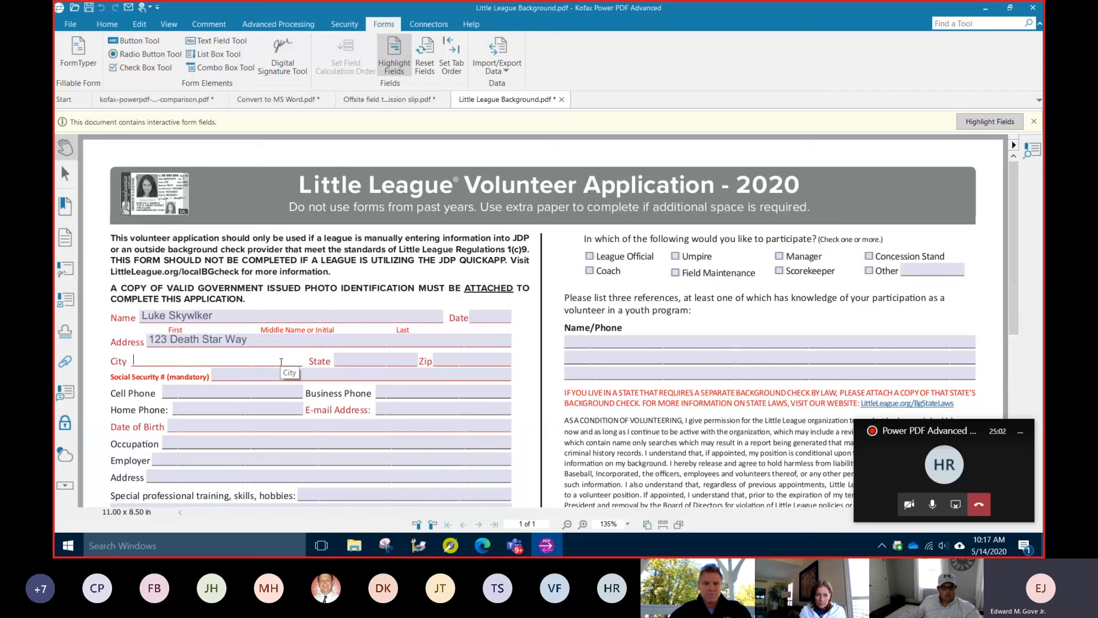
pyautogui.write('Wilmington D')
pyautogui.press('BackSpace')
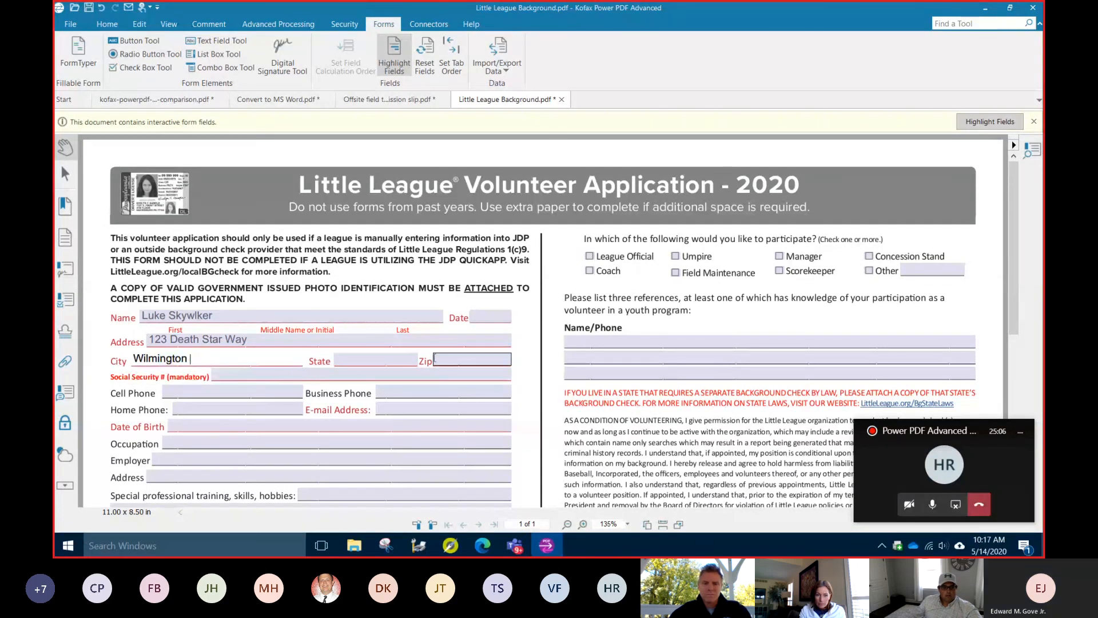
pyautogui.click(408, 357)
pyautogui.write('Delaware')
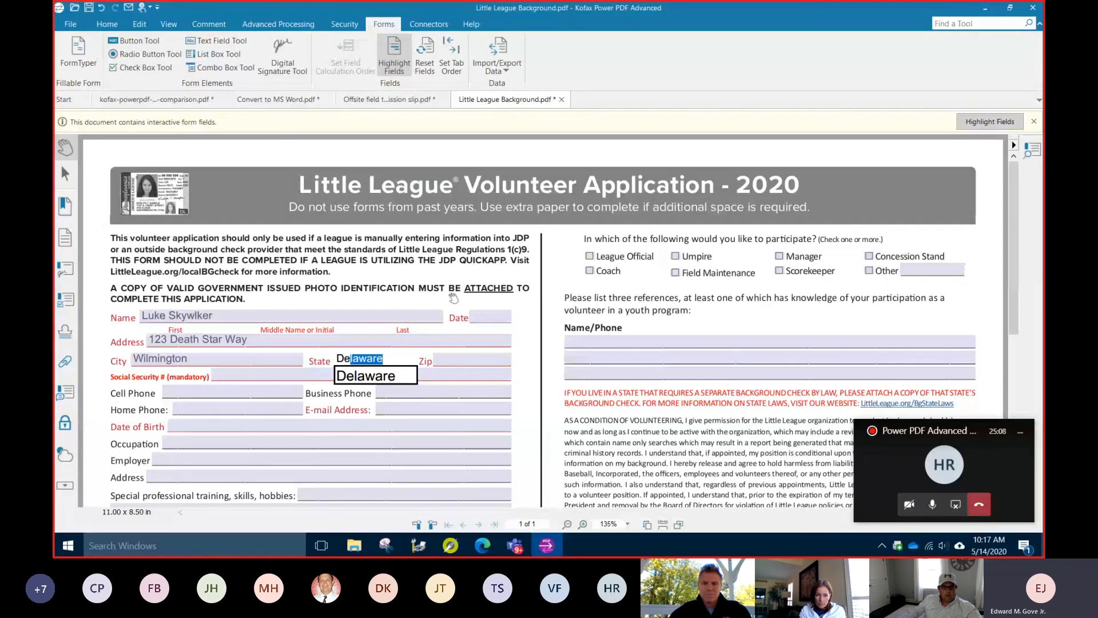
pyautogui.click(456, 362)
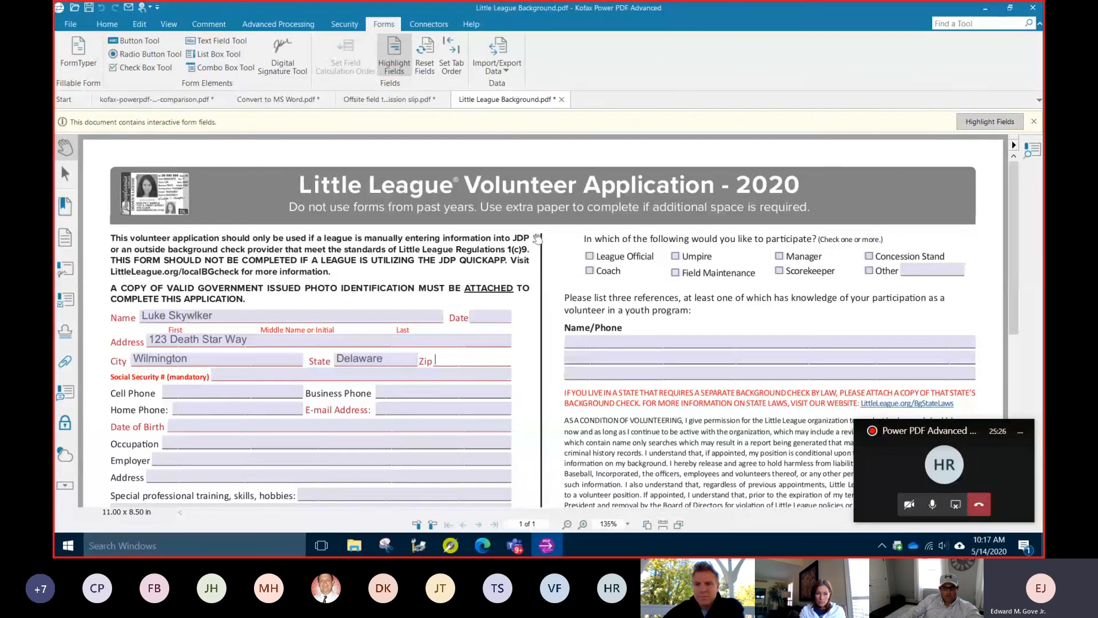
# Start exporting data from multiple forms and add the three Little League Background PDFs with a volunteer's first name in the file name.
pyautogui.click(506, 72)
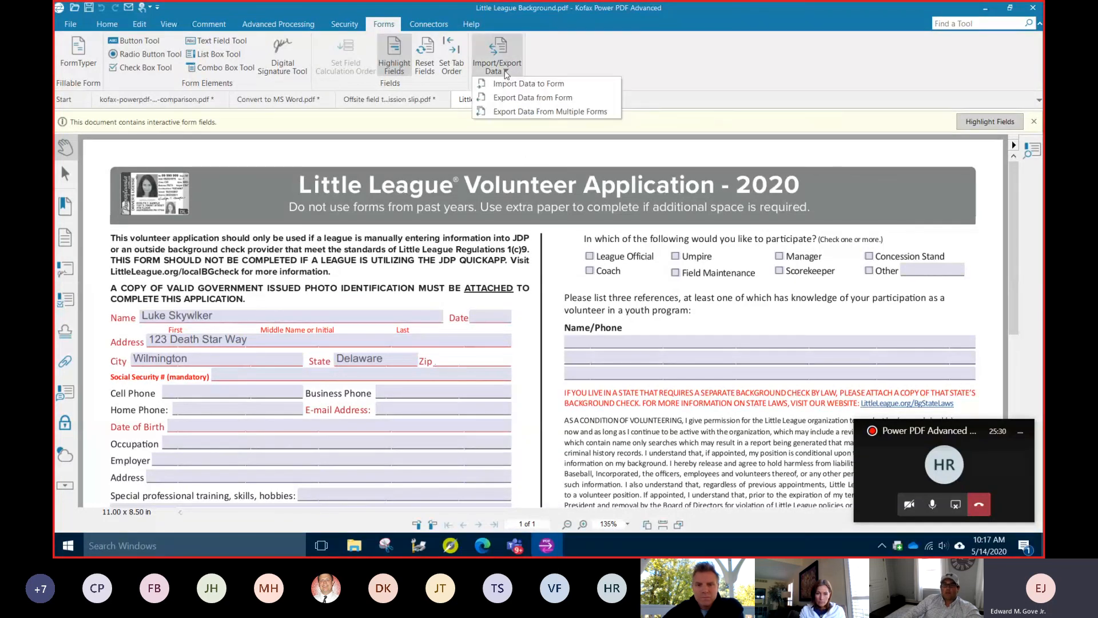
pyautogui.click(537, 113)
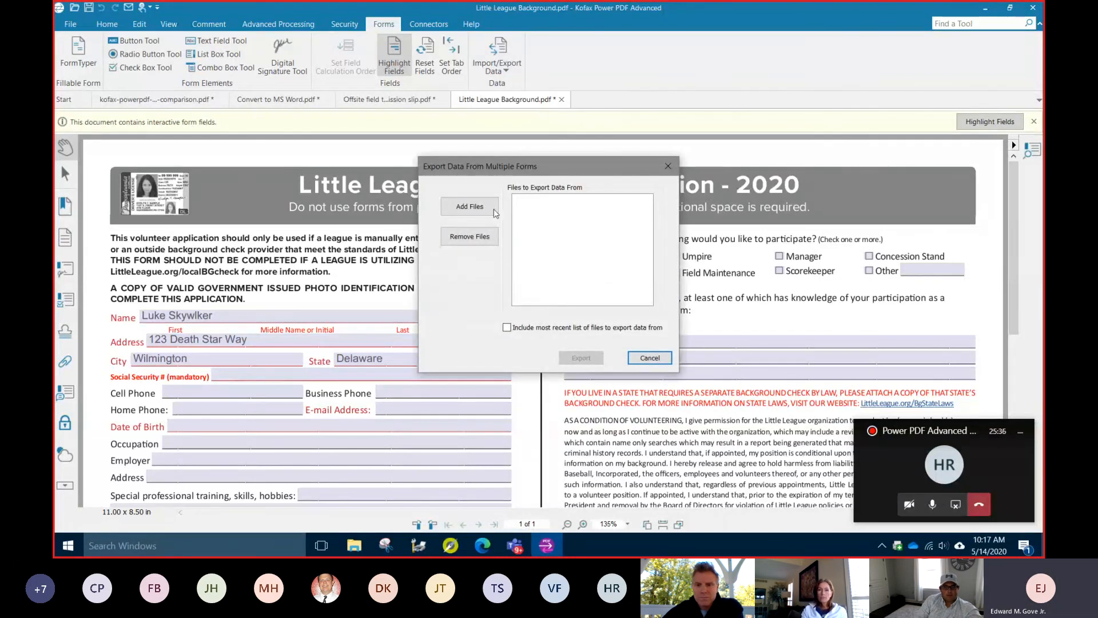
pyautogui.click(487, 211)
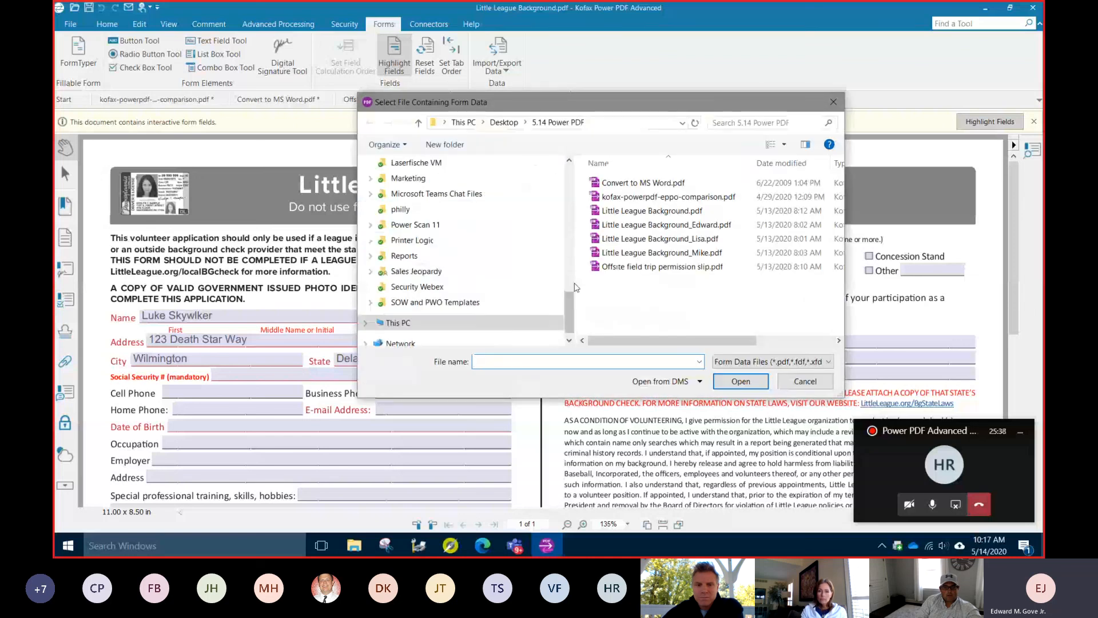
pyautogui.click(664, 229)
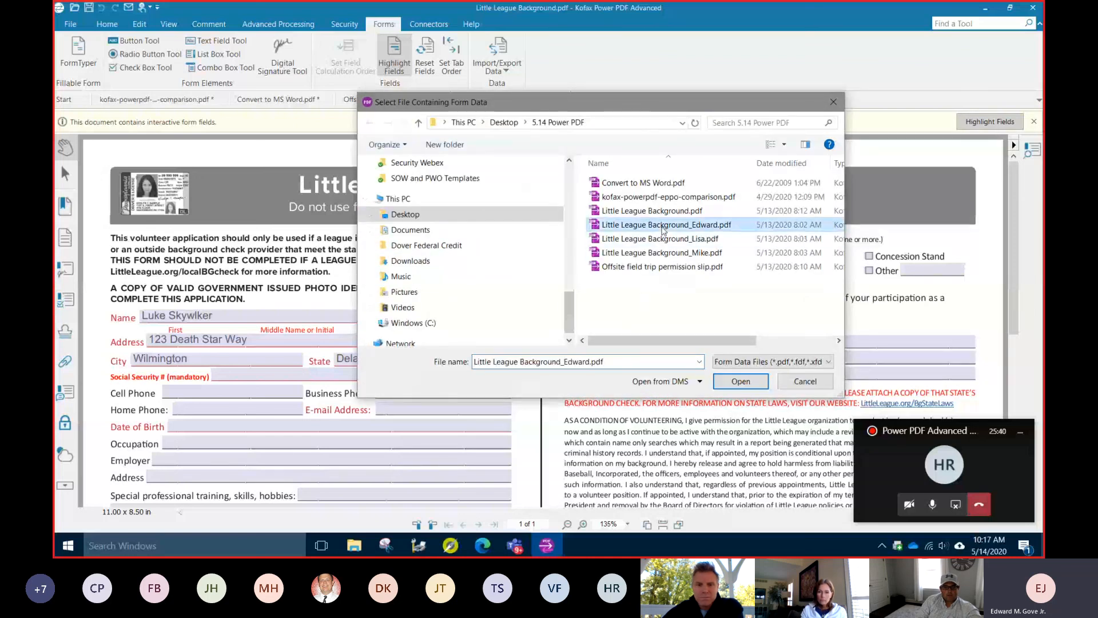
pyautogui.keyDown('ctrl'); pyautogui.click(663, 239); pyautogui.keyUp('ctrl')
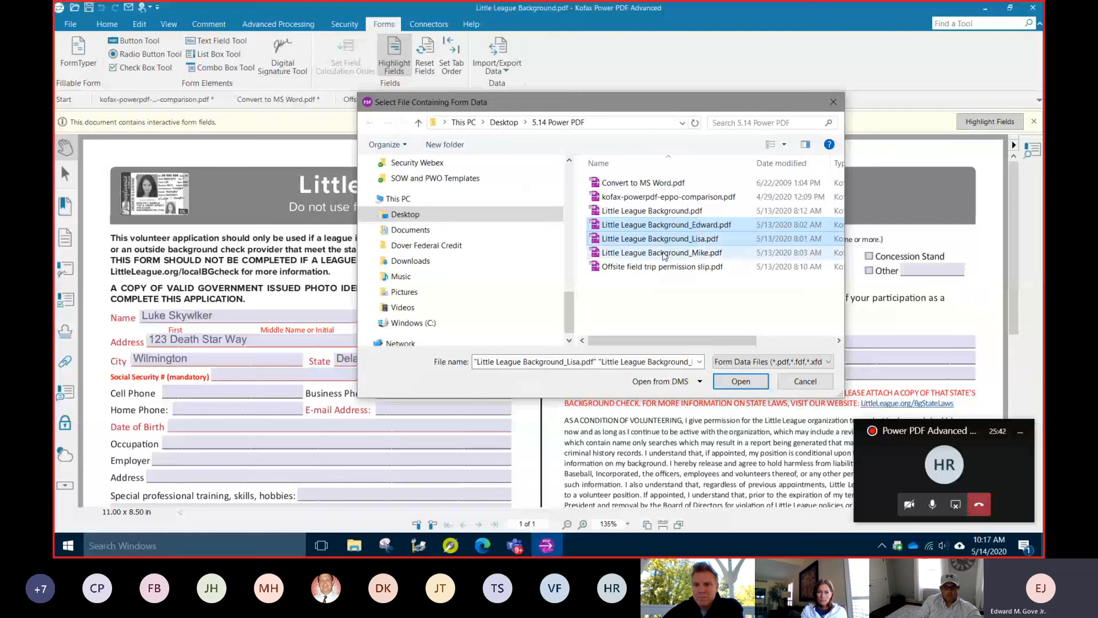
pyautogui.keyDown('ctrl'); pyautogui.click(664, 254); pyautogui.keyUp('ctrl')
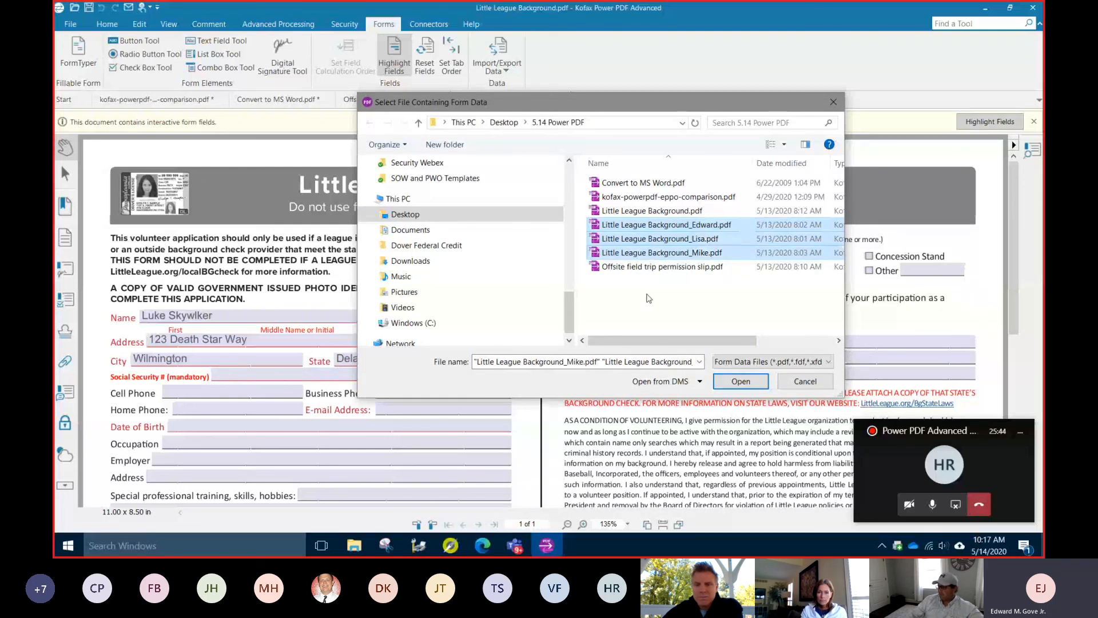
pyautogui.click(738, 380)
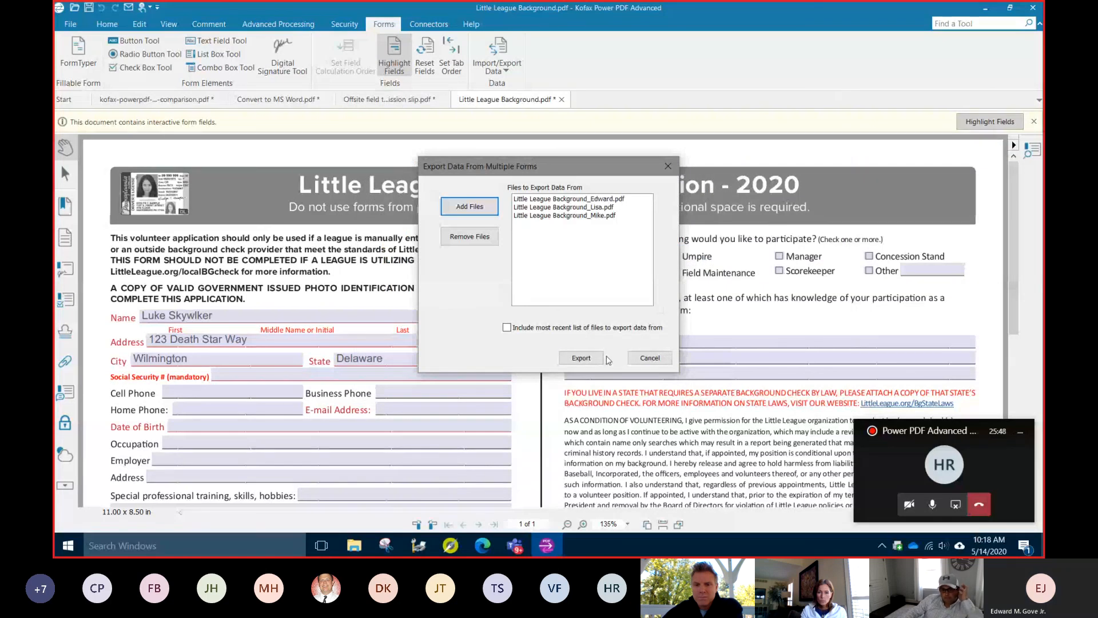
# Export the combined form data as "demo export" in CSV (Comma delimited) format to the 5.14 Power PDF folder.
pyautogui.click(582, 358)
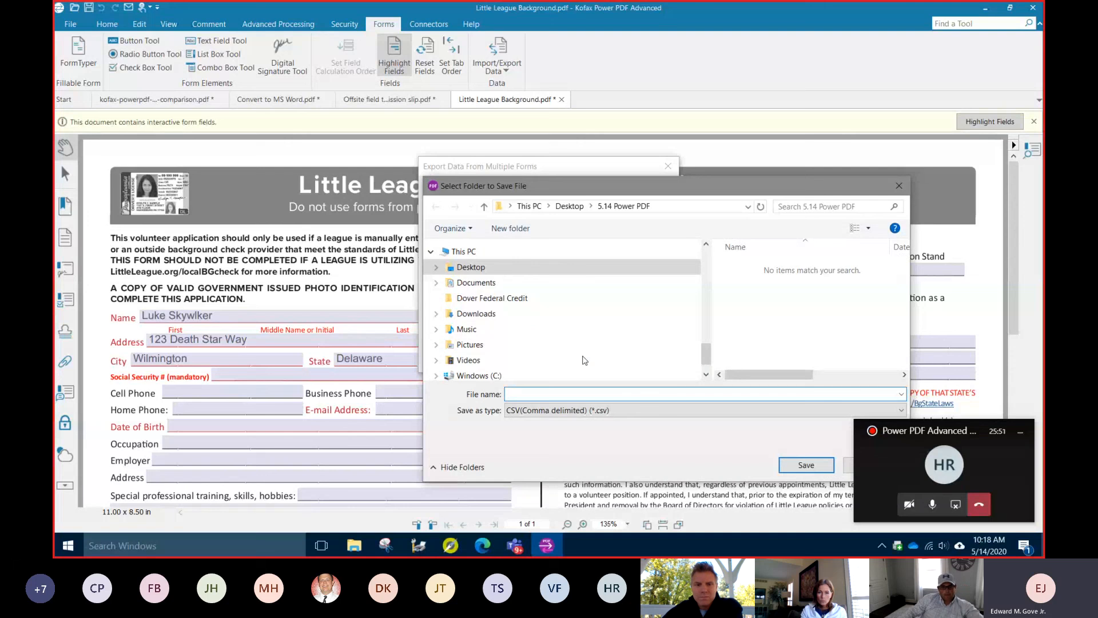
pyautogui.write('demo ')
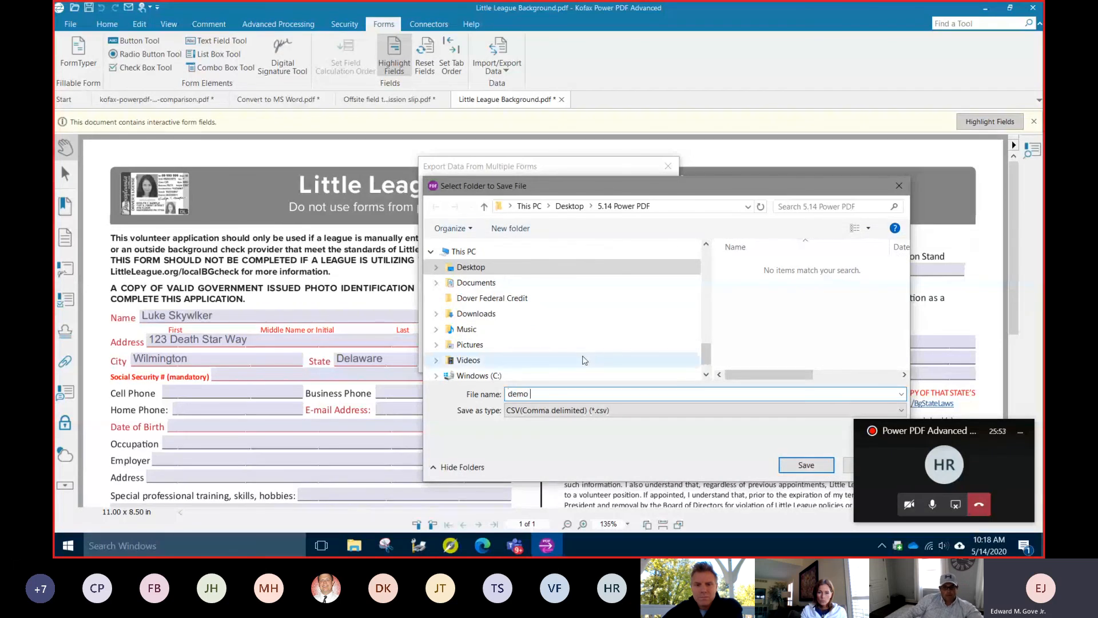
pyautogui.write('export')
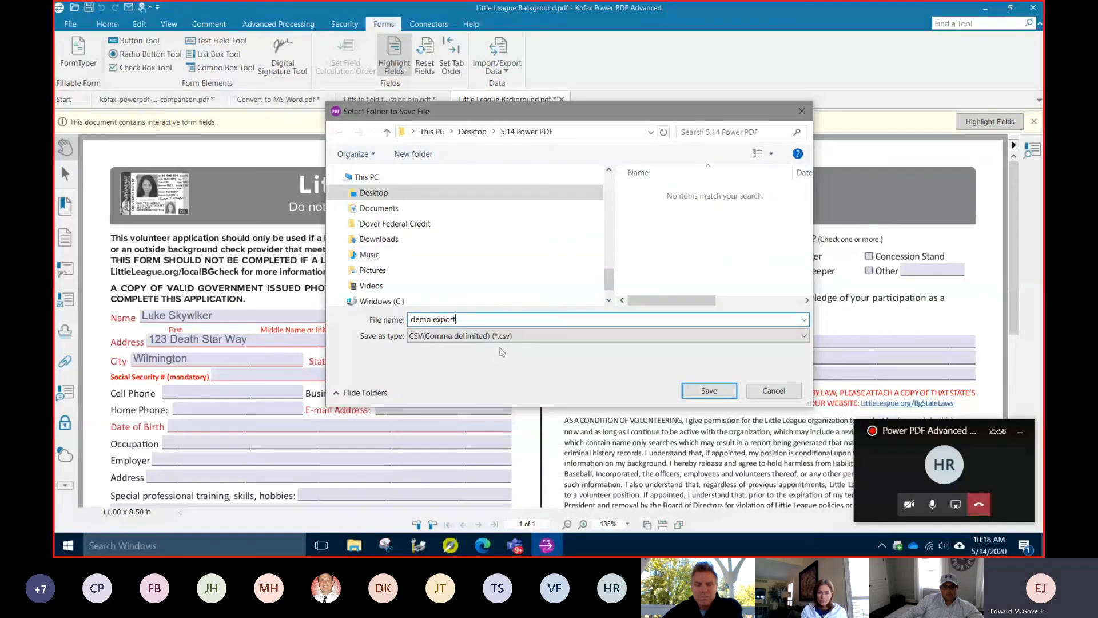
pyautogui.click(800, 341)
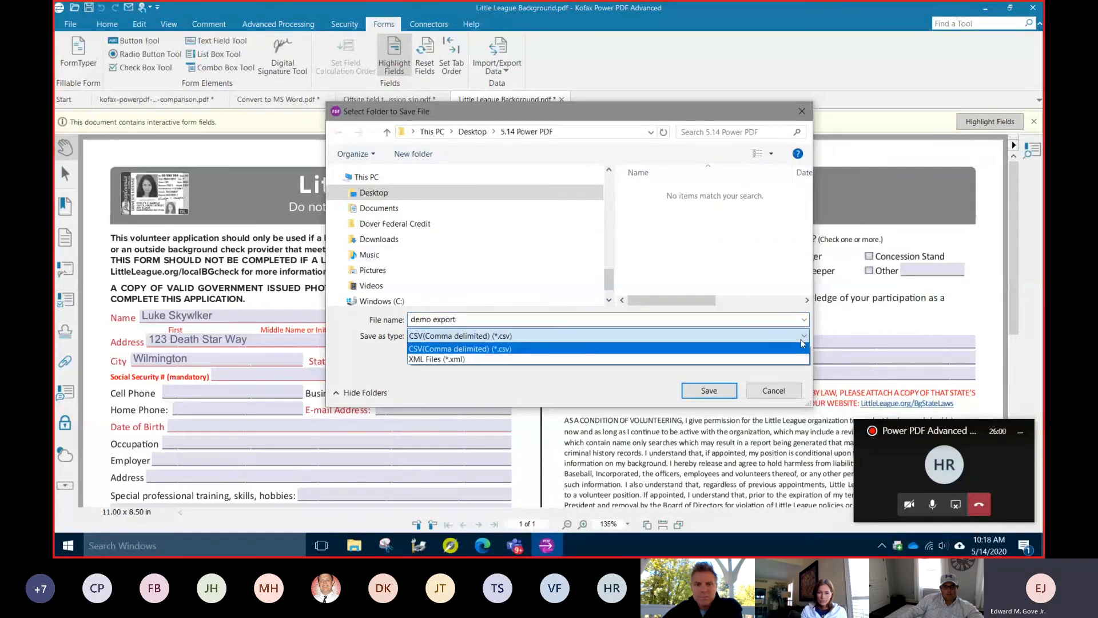
pyautogui.click(803, 341)
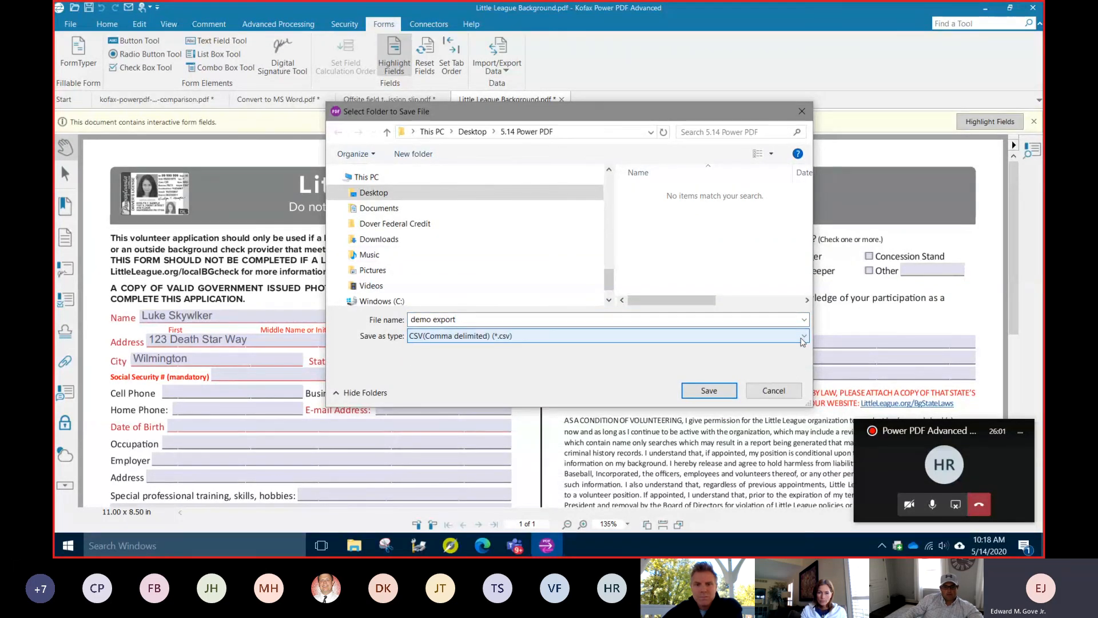
pyautogui.click(713, 390)
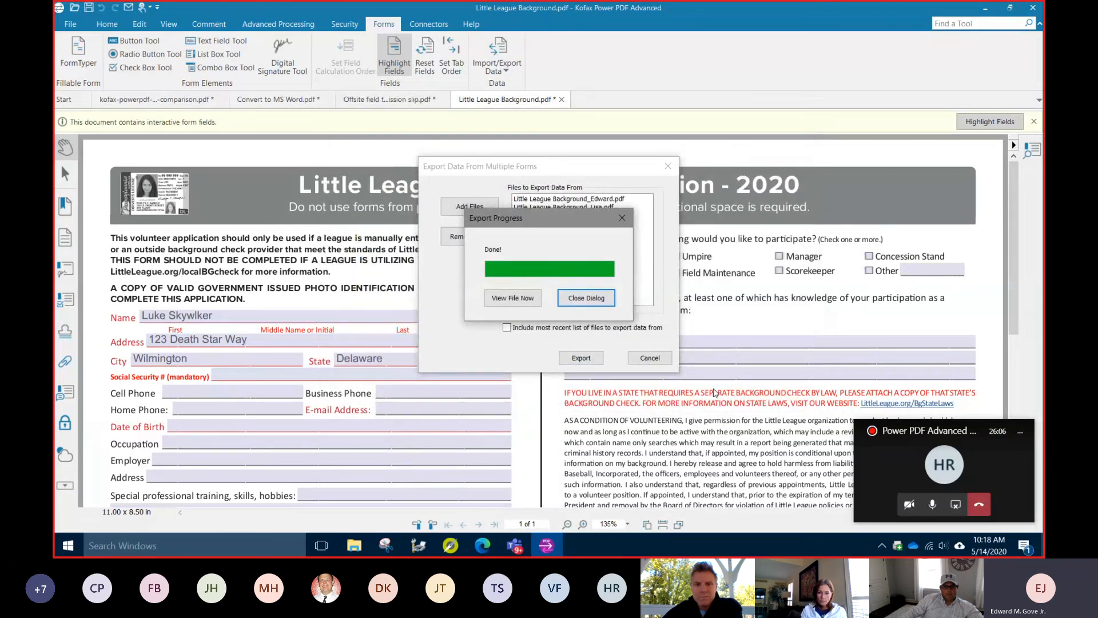
# View the exported file in Excel, widen column A to read the source file names, and close the workbook and export dialog.
pyautogui.click(524, 298)
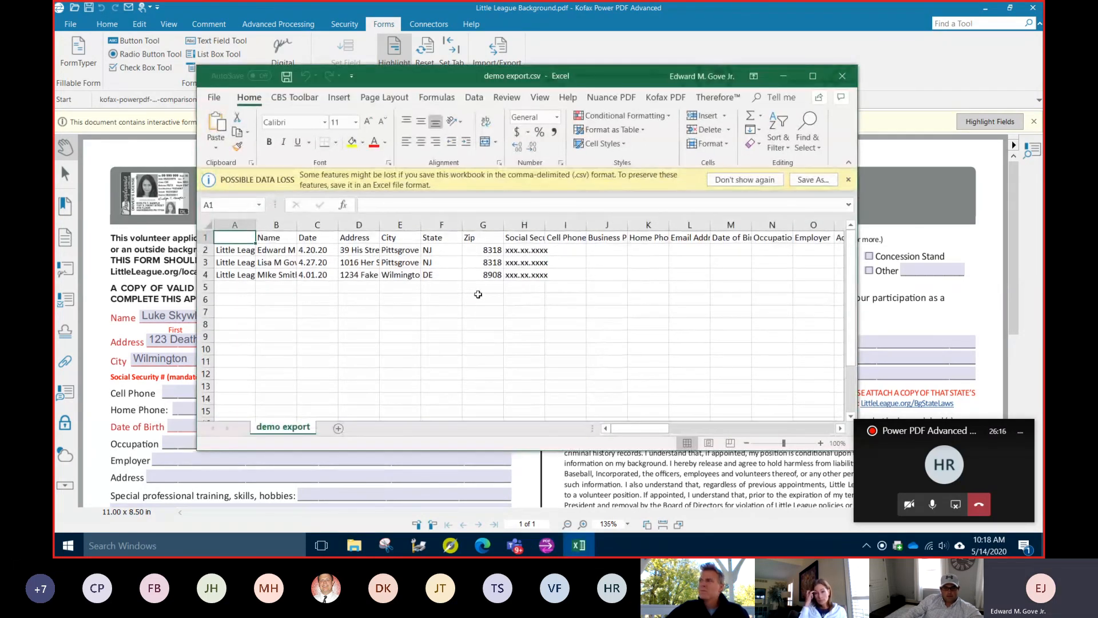
pyautogui.moveTo(250, 227); pyautogui.dragTo(354, 225)
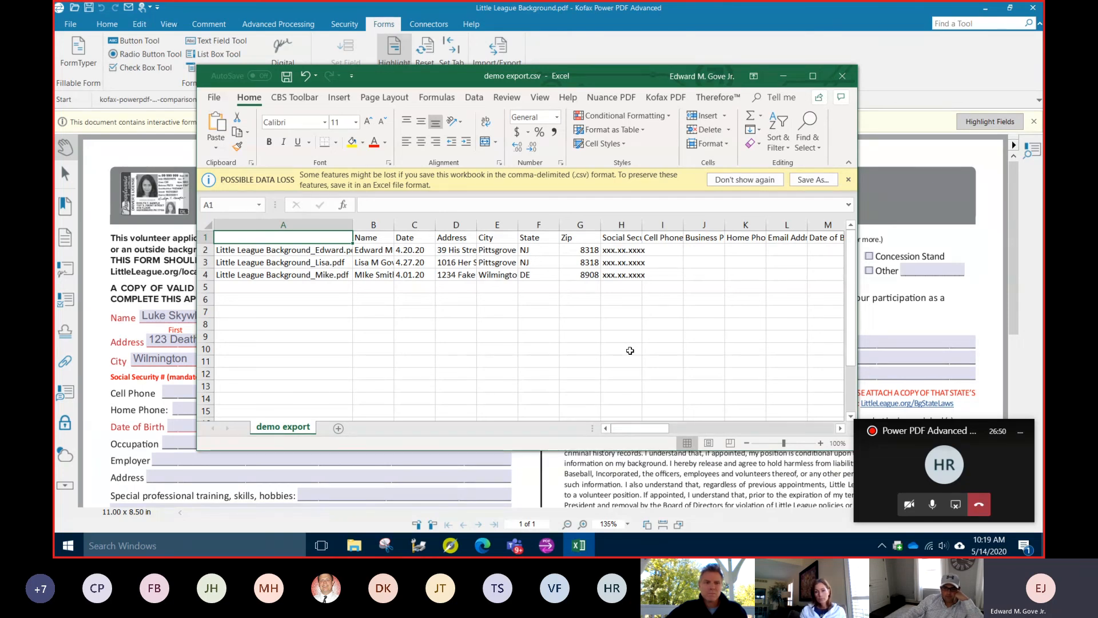
pyautogui.click(841, 75)
pyautogui.click(548, 287)
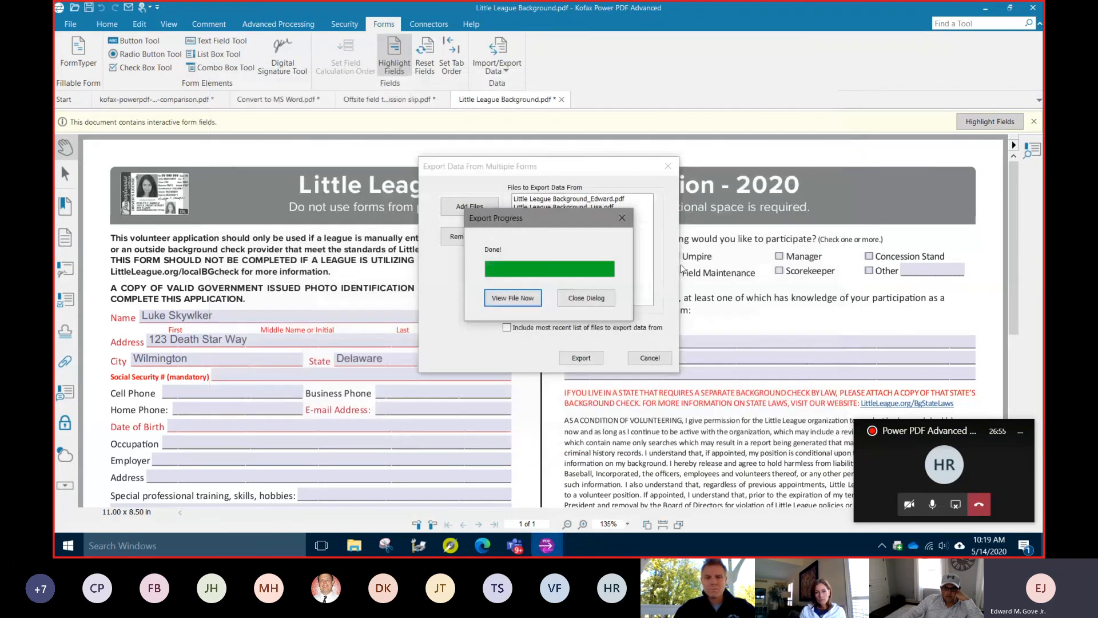
pyautogui.click(586, 298)
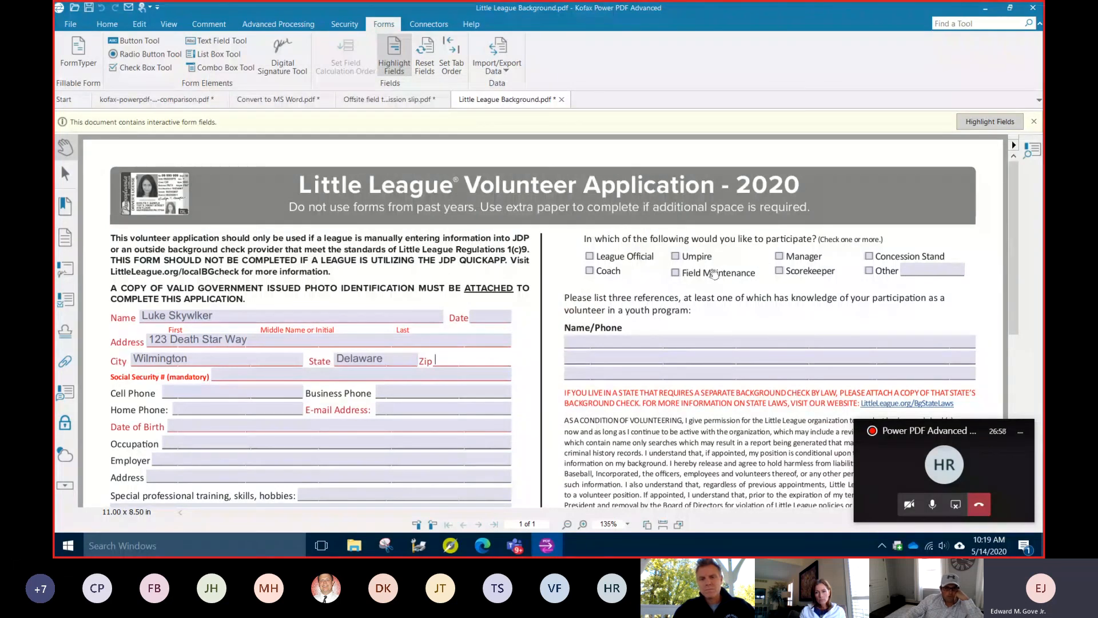